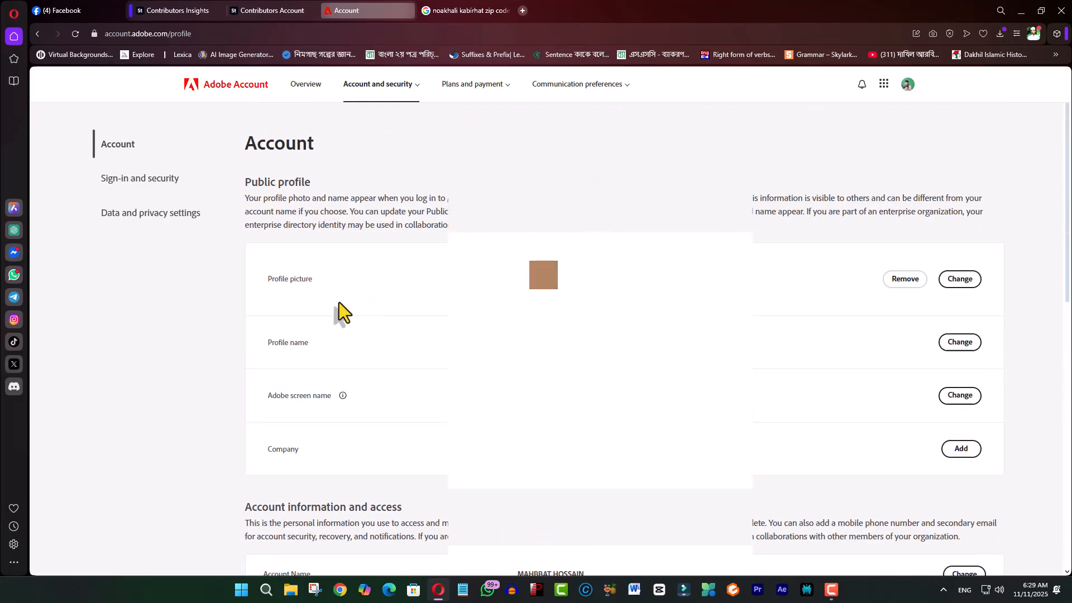
- Go to the Adobe Stock contributor account's Tax Information section and start adding tax information
key("ctrl+Tab")
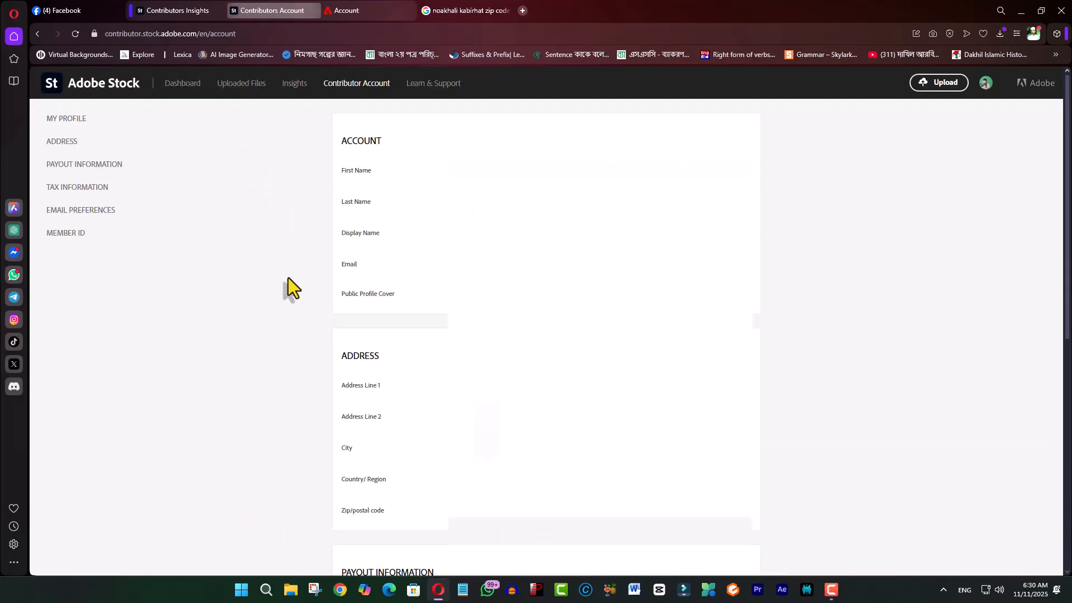
scroll(511, 354, "down", 4)
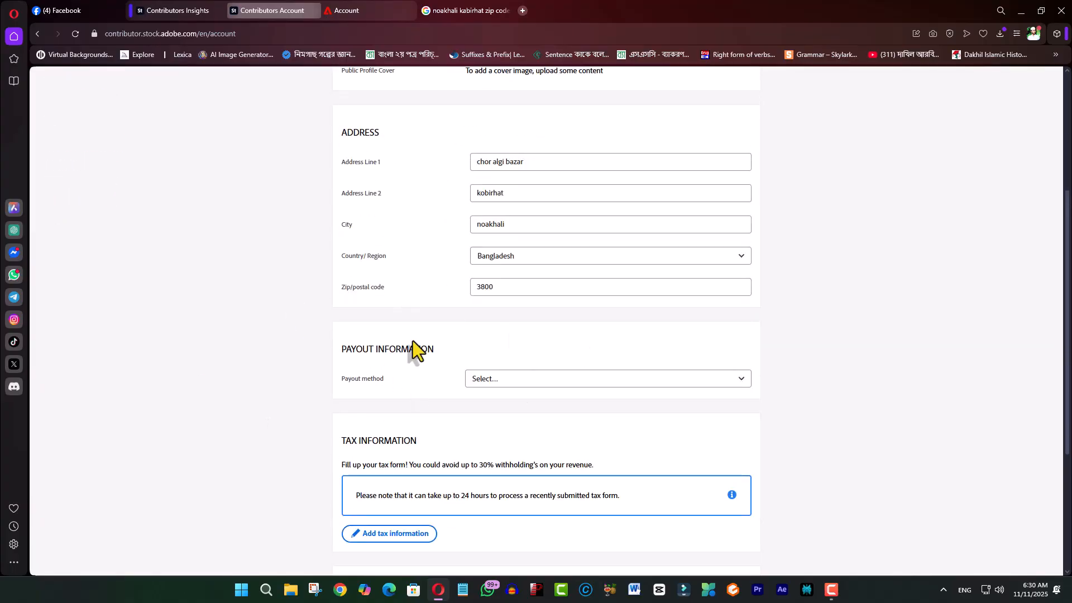
scroll(413, 342, "down", 4)
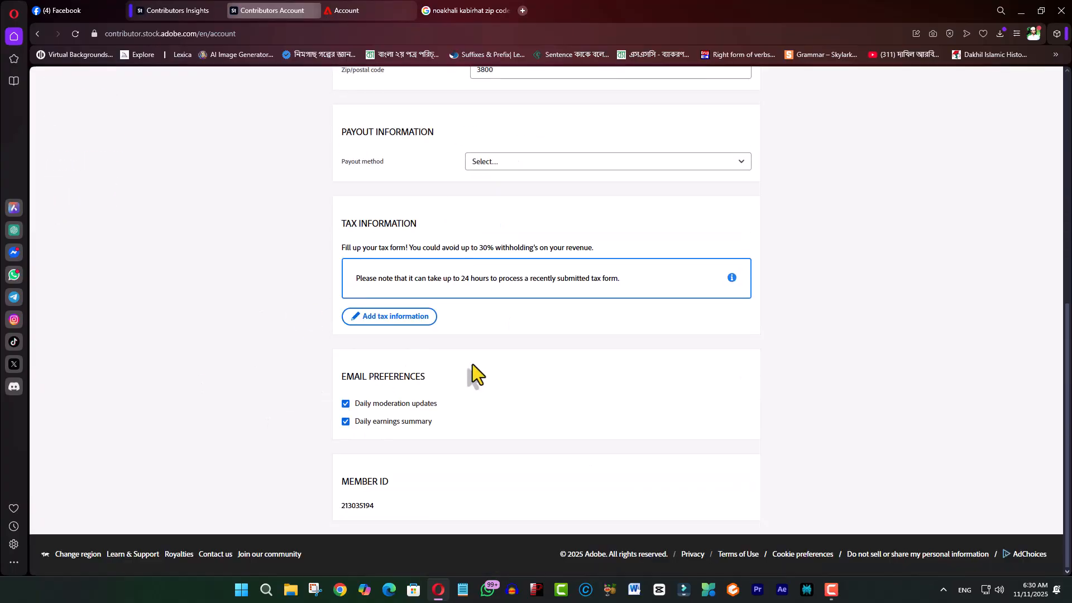
left_click(387, 319)
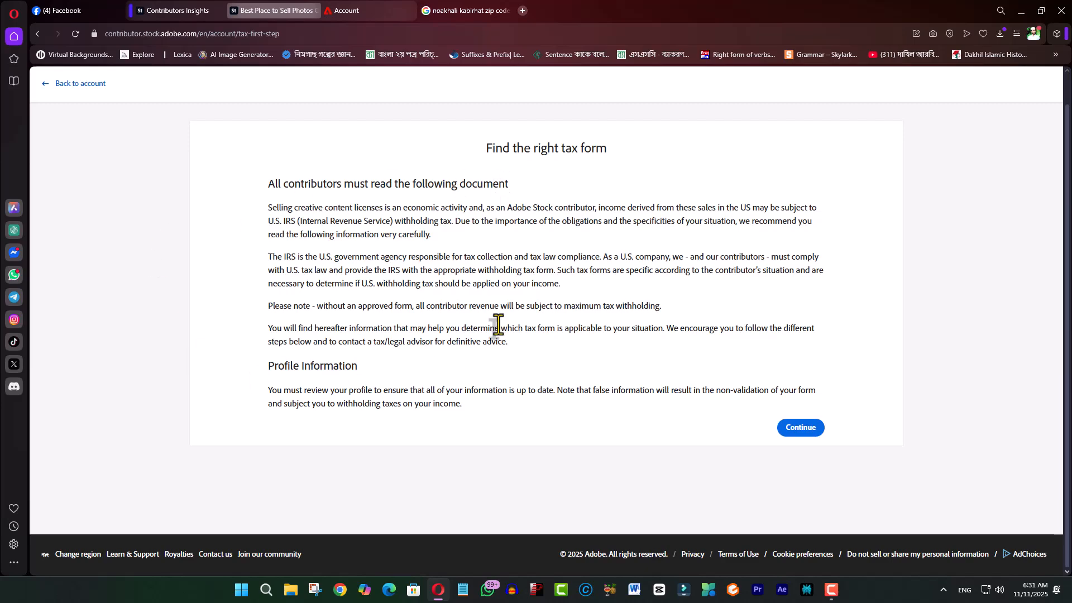
- Read through the tax form guidance, continue, and choose An individual as the contributor type
left_click_drag(279, 234, 369, 273)
left_click(368, 272)
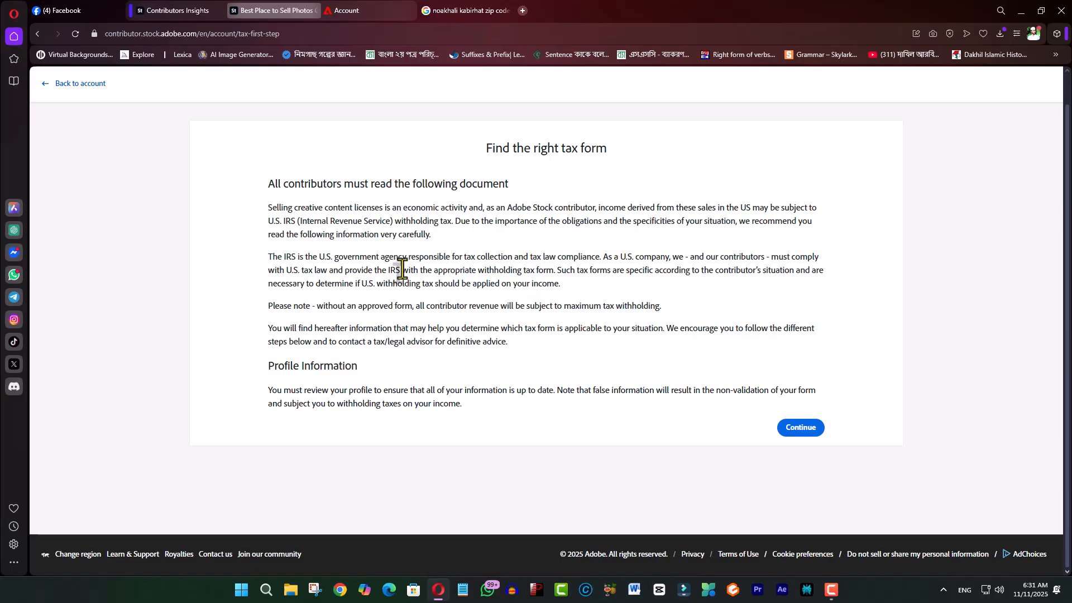
left_click_drag(338, 276, 373, 303)
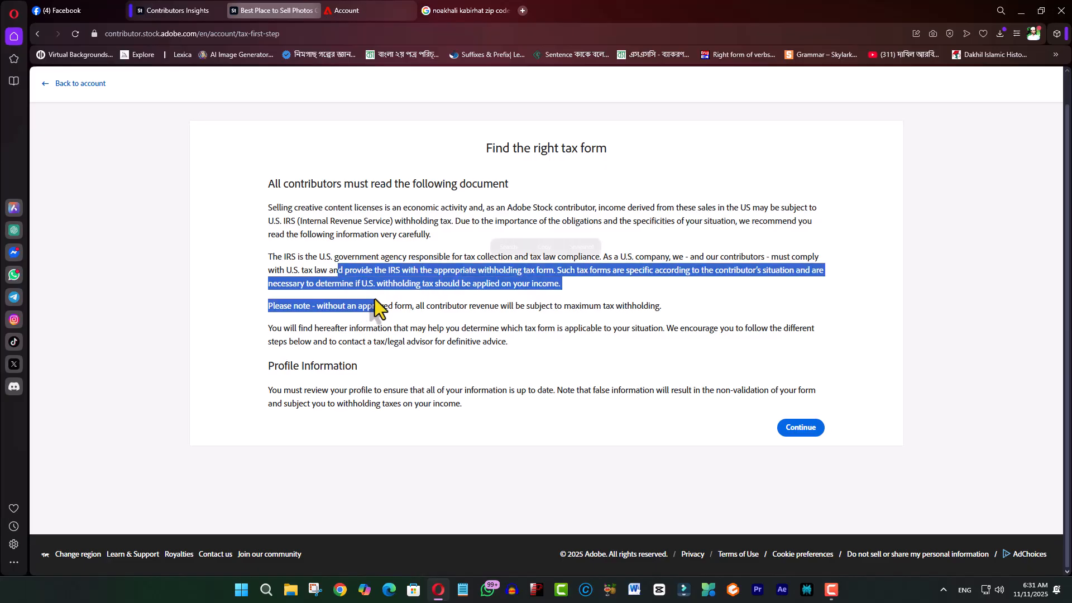
left_click(414, 311)
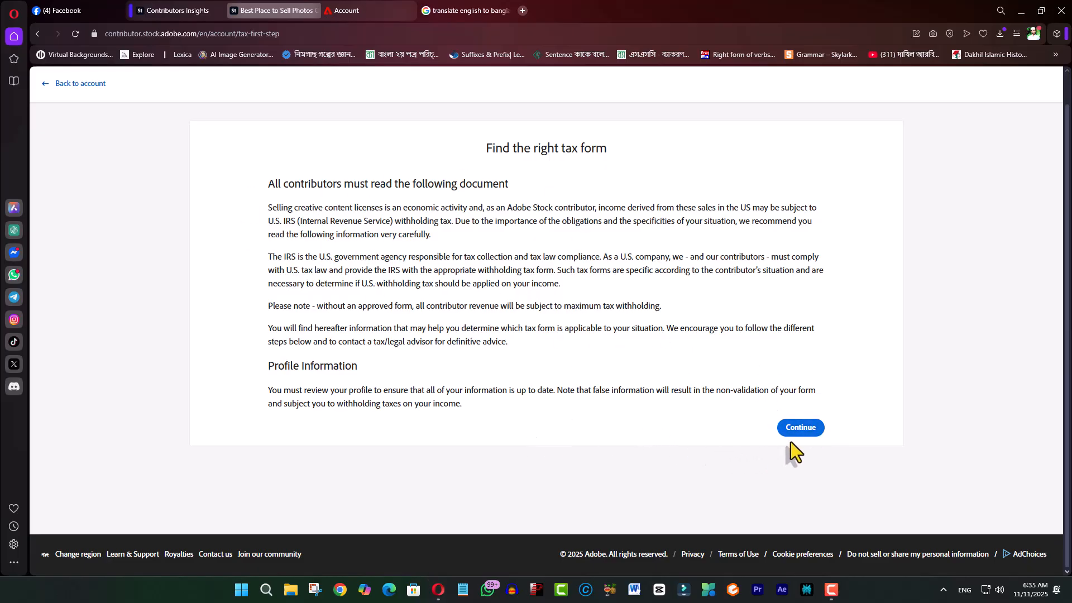
left_click(801, 427)
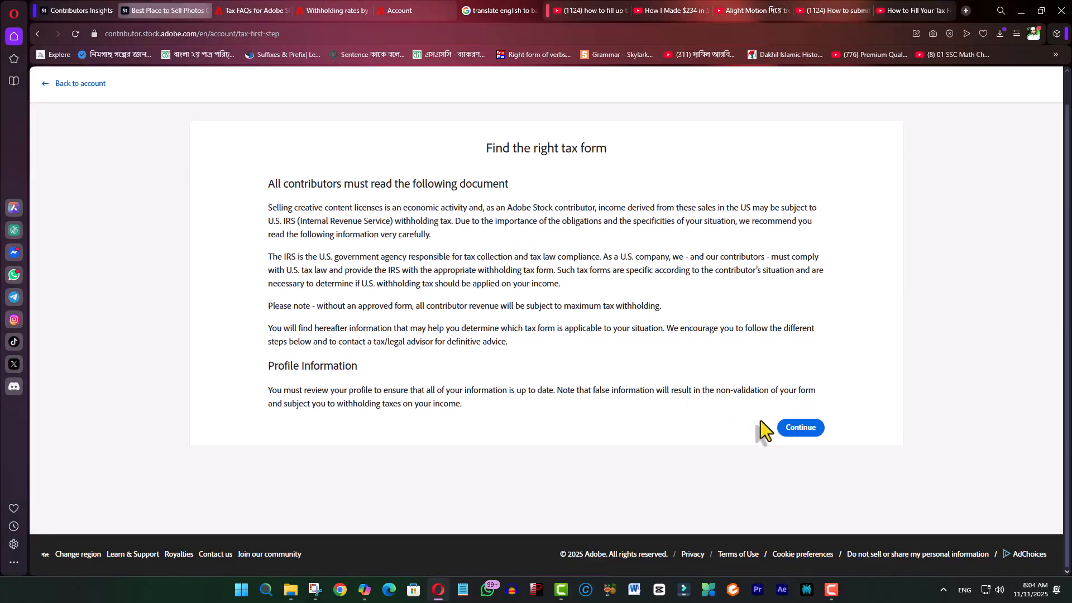
left_click(784, 428)
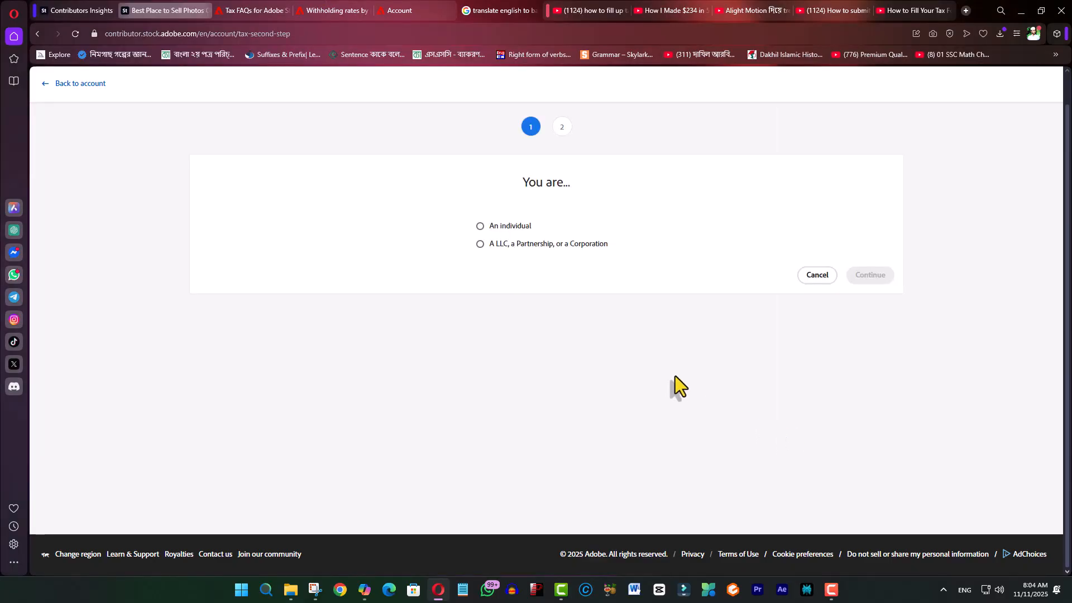
left_click(483, 228)
left_click(864, 276)
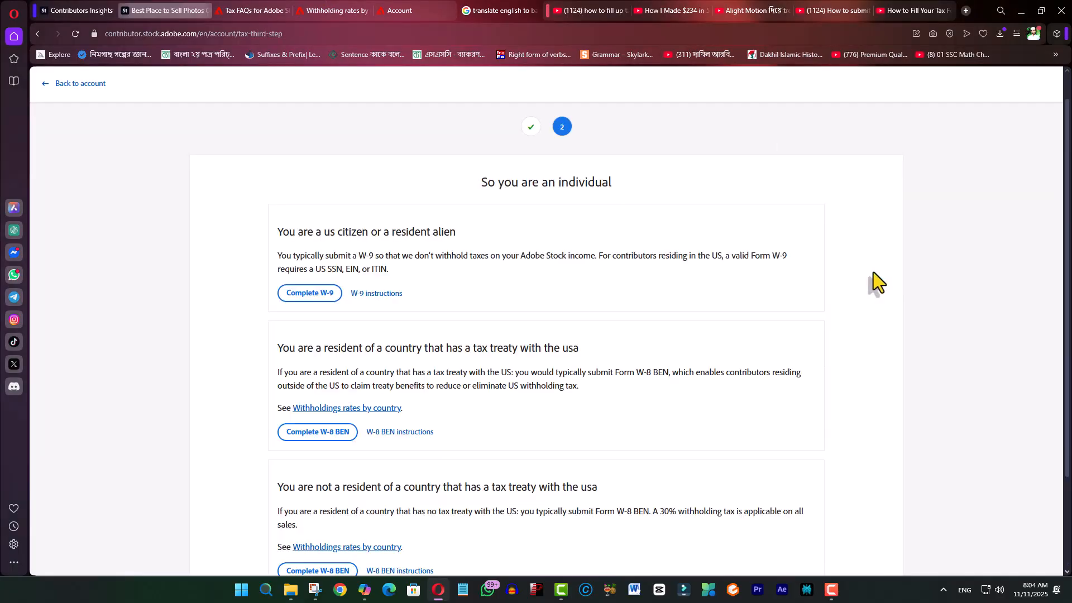
scroll(536, 373, "down", 2)
scroll(376, 395, "up", 3)
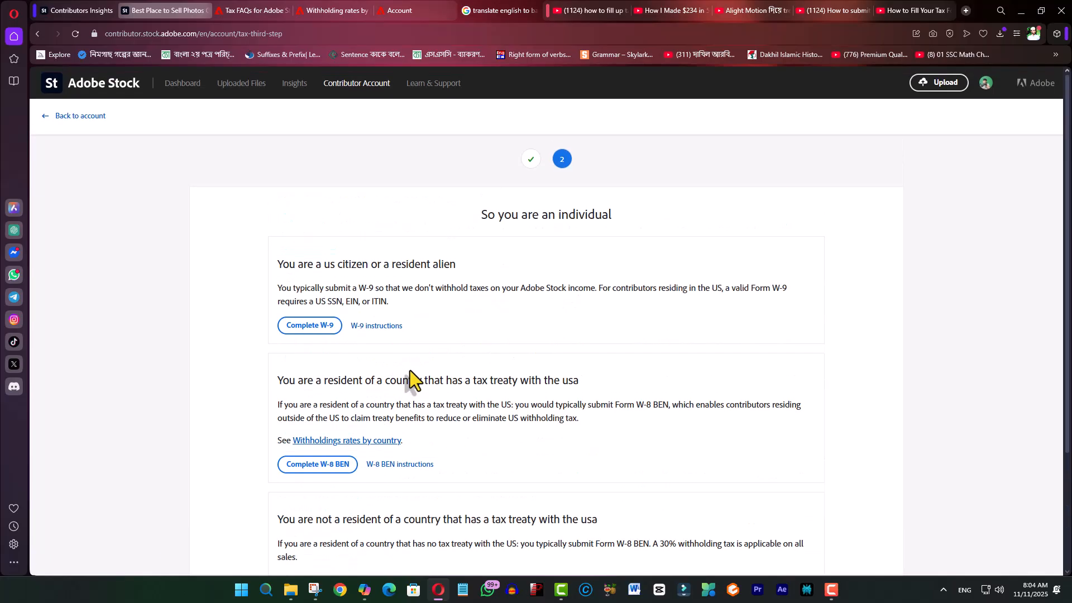
scroll(478, 371, "down", 2)
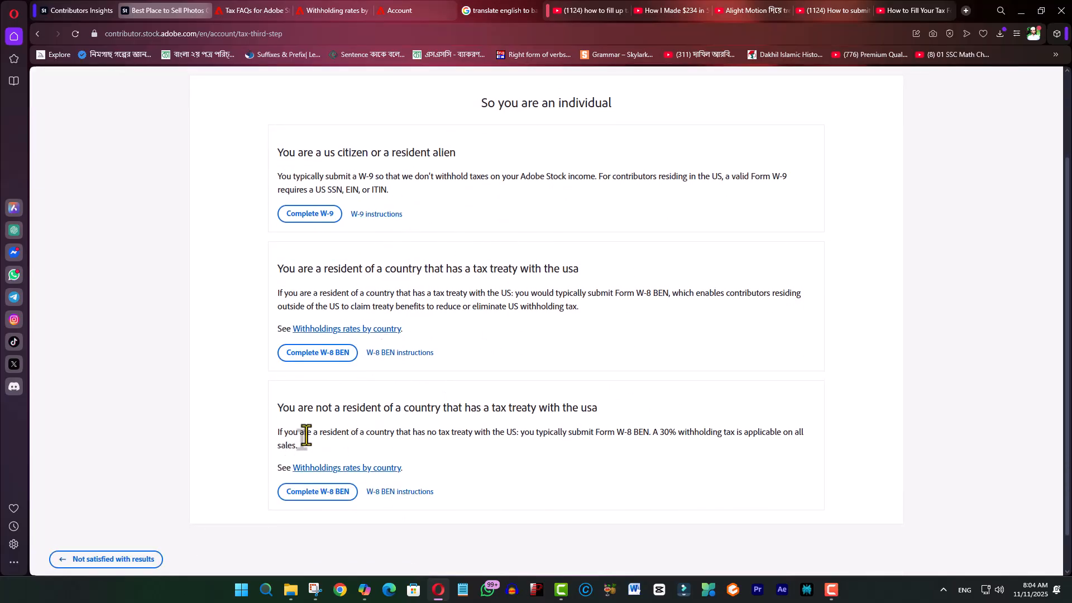
left_click_drag(277, 435, 746, 440)
left_click(581, 465)
left_click_drag(288, 293, 485, 302)
left_click(505, 309)
left_click_drag(580, 308, 300, 293)
left_click(481, 325)
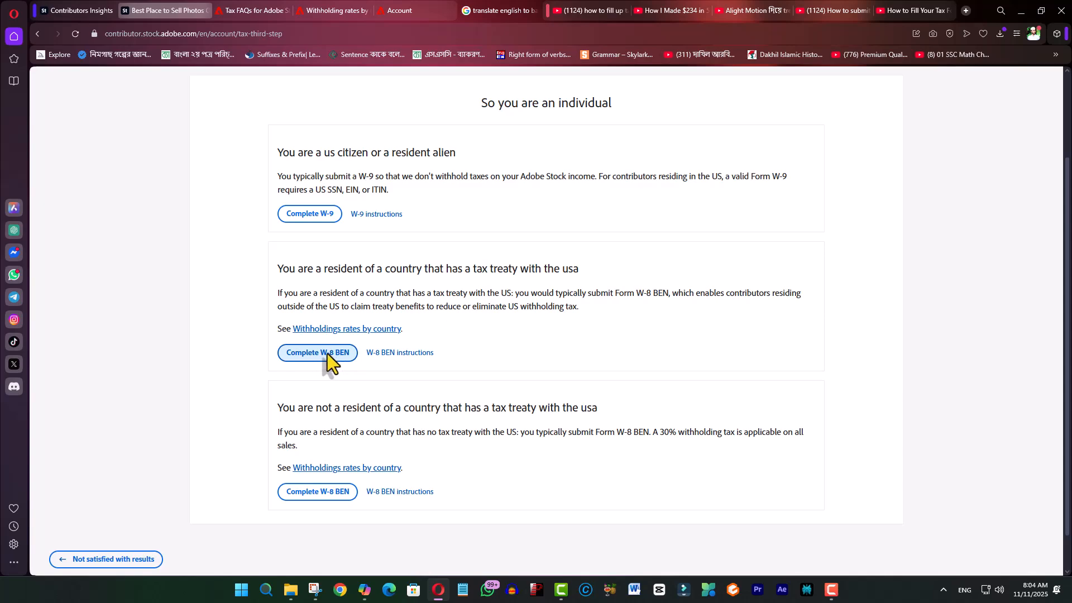
scroll(467, 357, "up", 2)
scroll(693, 270, "down", 2)
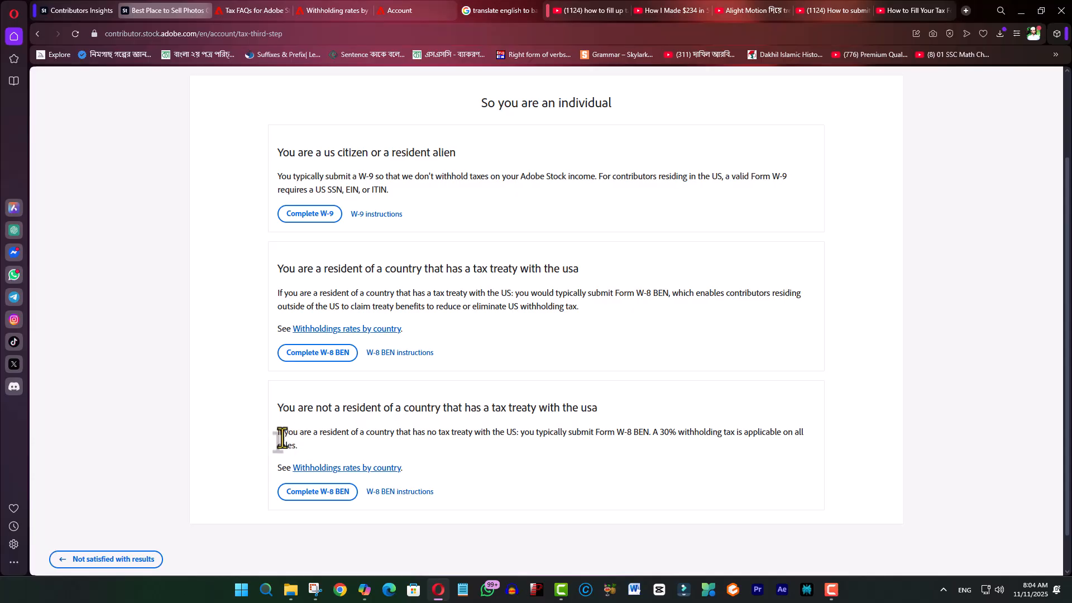
left_click_drag(278, 433, 764, 440)
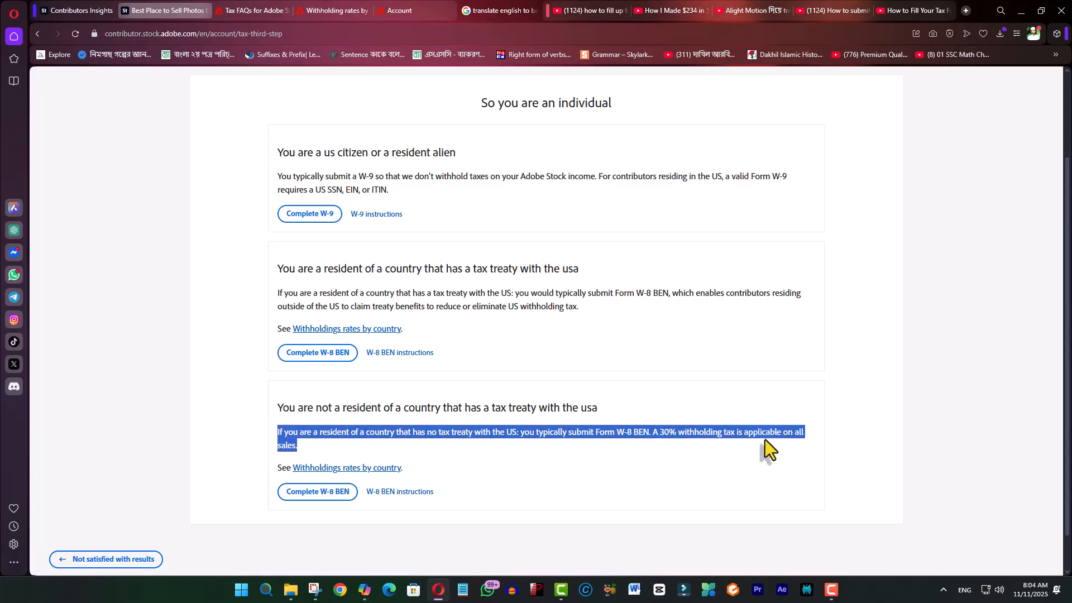
left_click(581, 465)
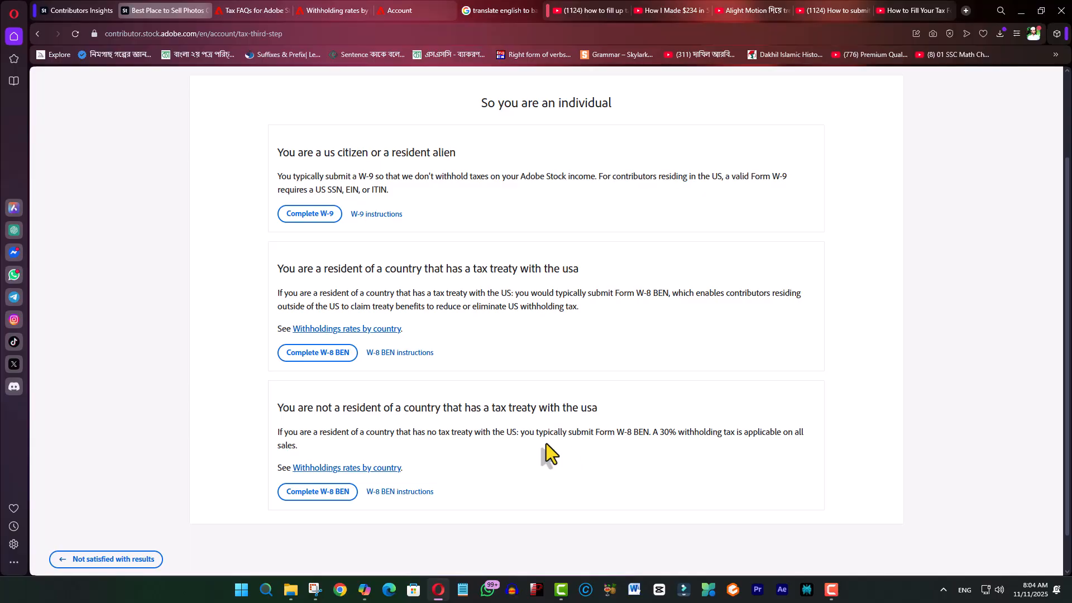
left_click_drag(288, 292, 485, 299)
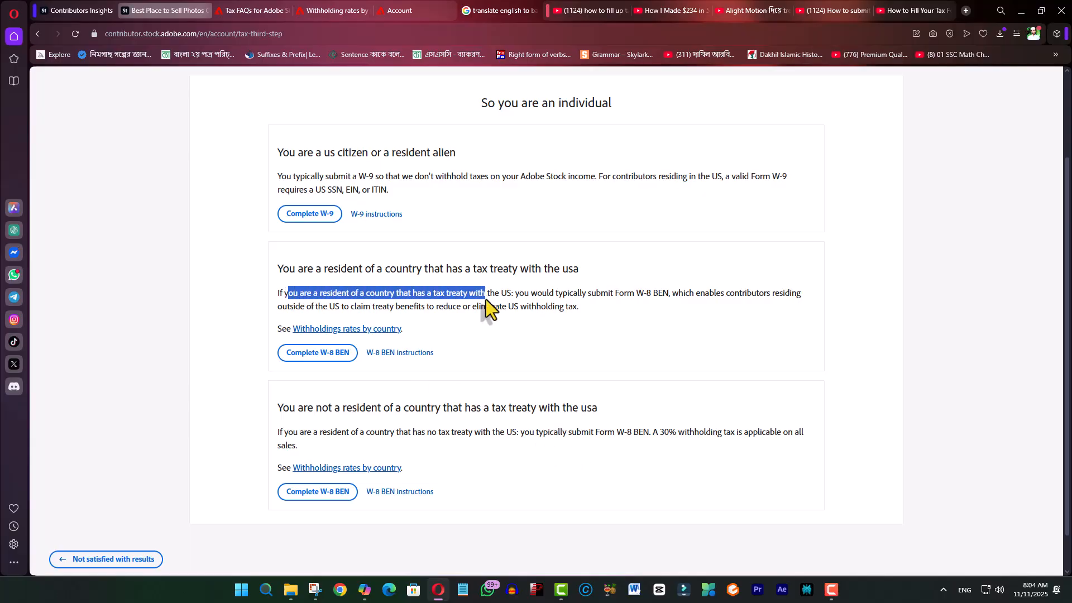
left_click(520, 307)
left_click_drag(582, 311, 282, 295)
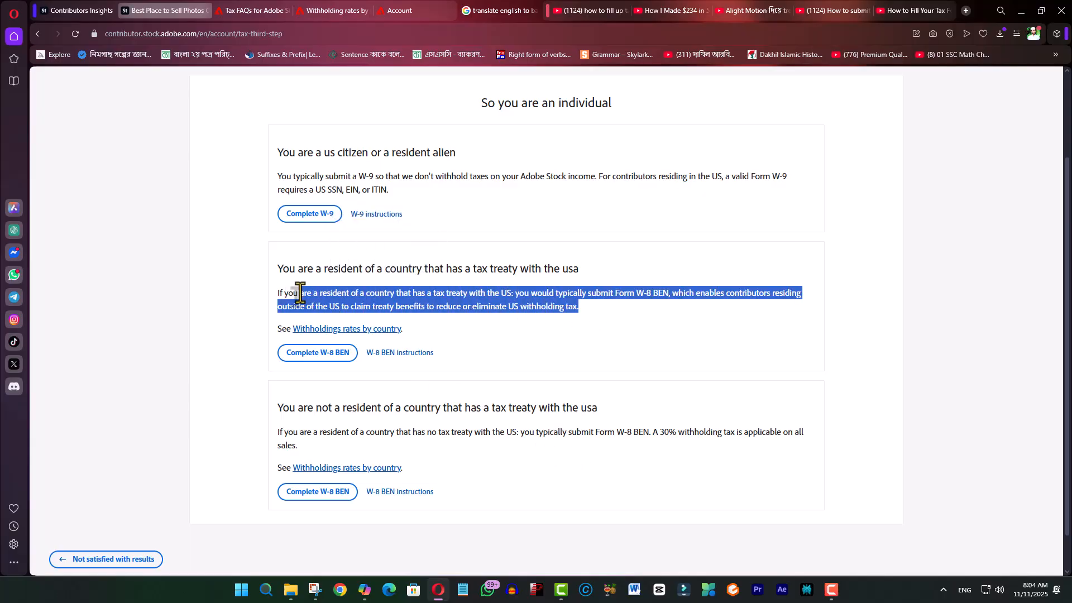
left_click(596, 317)
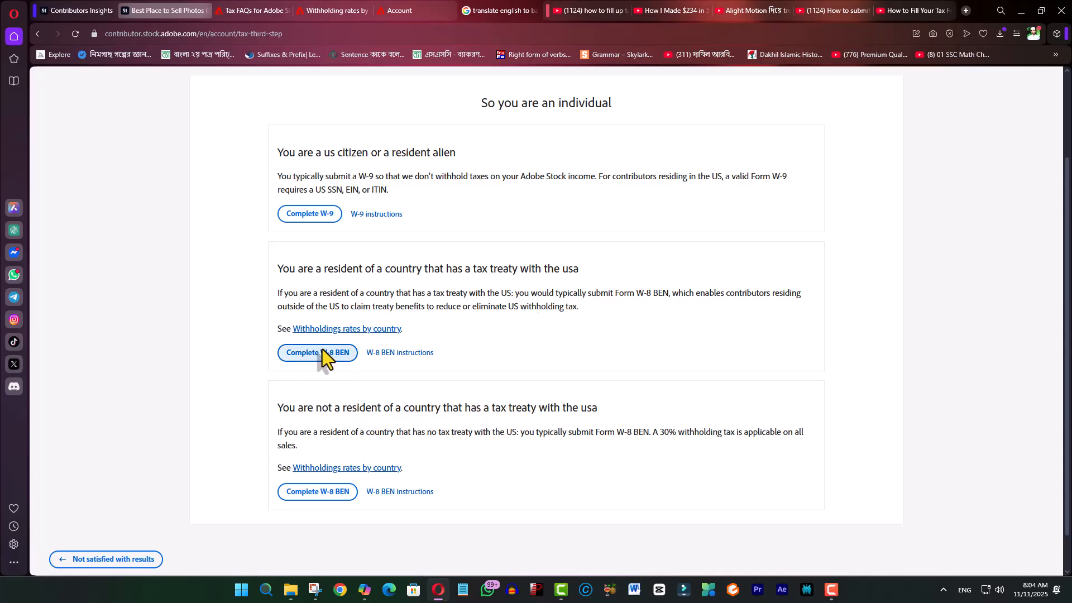
left_click_drag(279, 268, 693, 318)
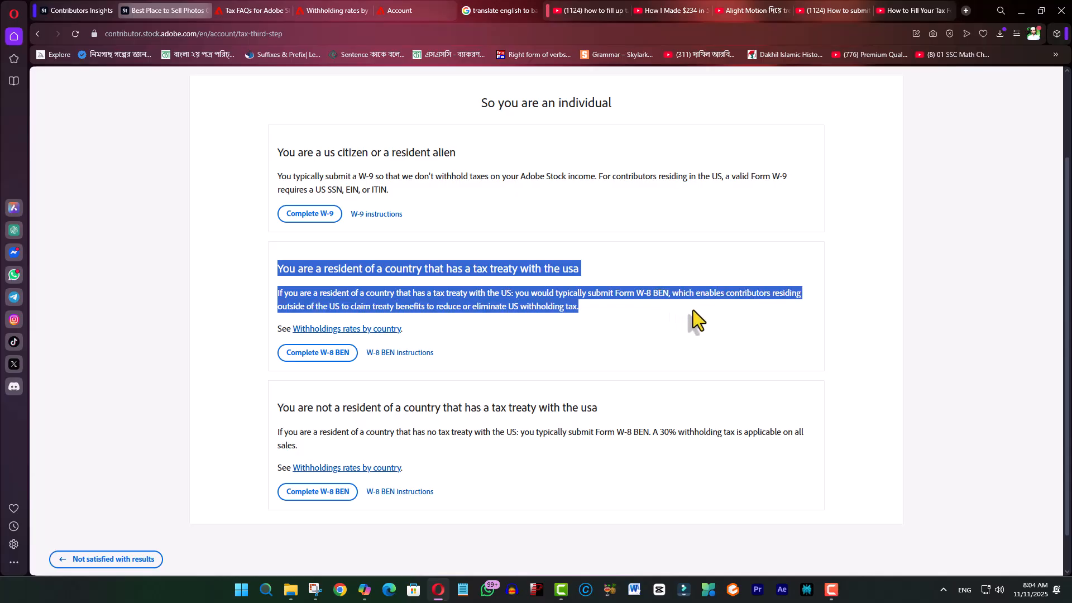
left_click(486, 310)
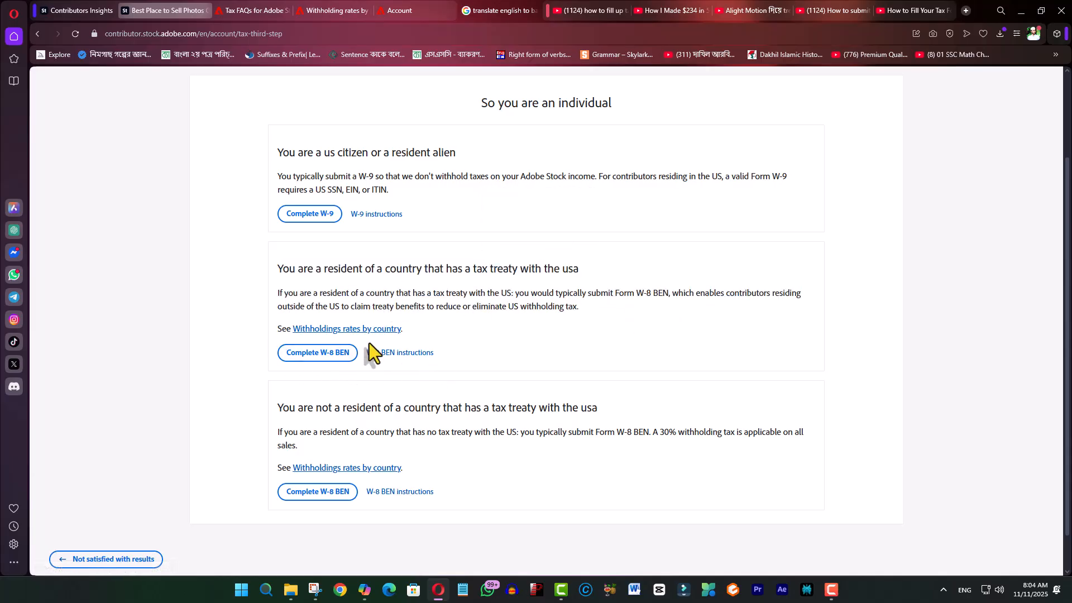
- Choose the W-8 BEN form as a treaty resident and accept the Adobe terms
left_click(317, 355)
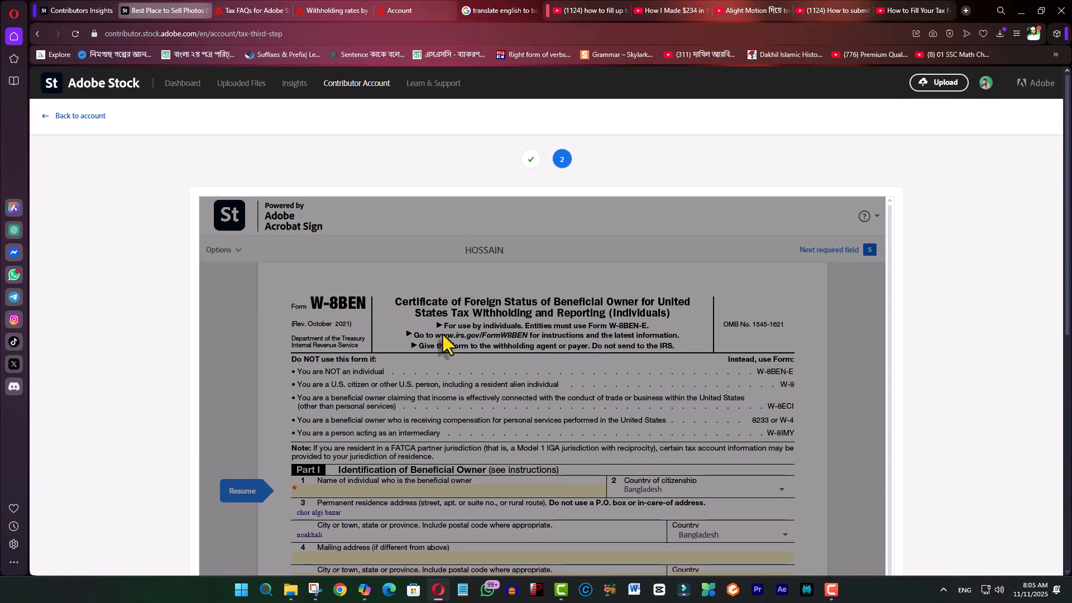
scroll(426, 450, "down", 5)
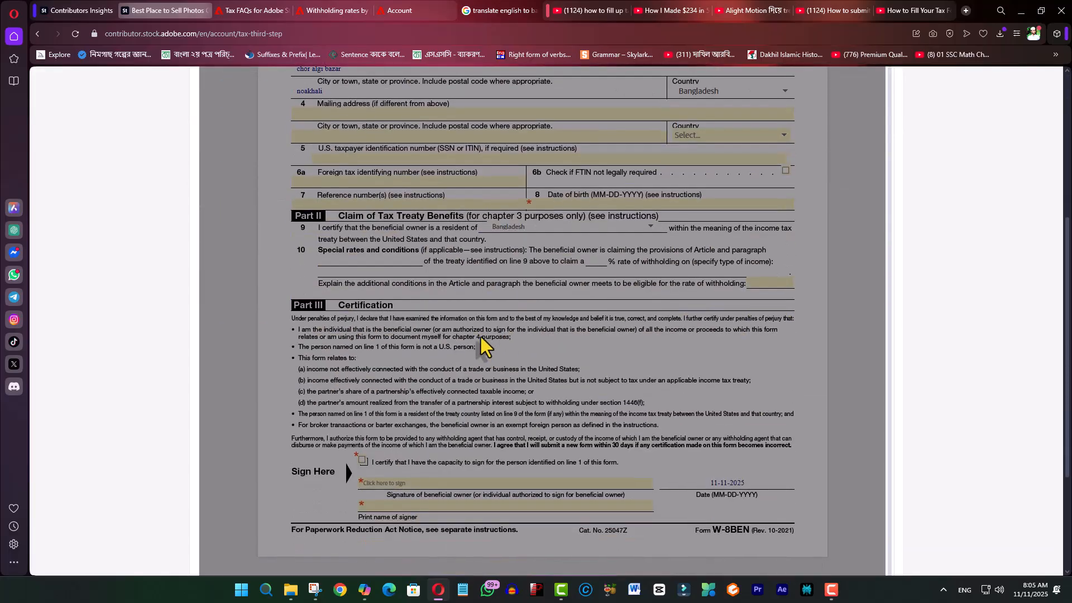
scroll(516, 351, "down", 3)
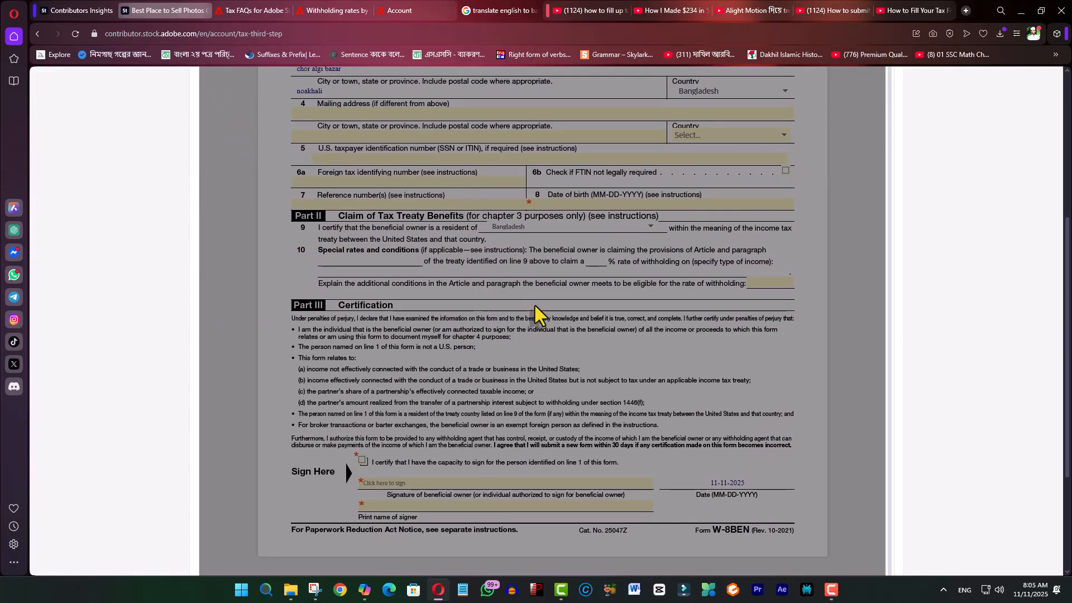
scroll(535, 315, "down", 3)
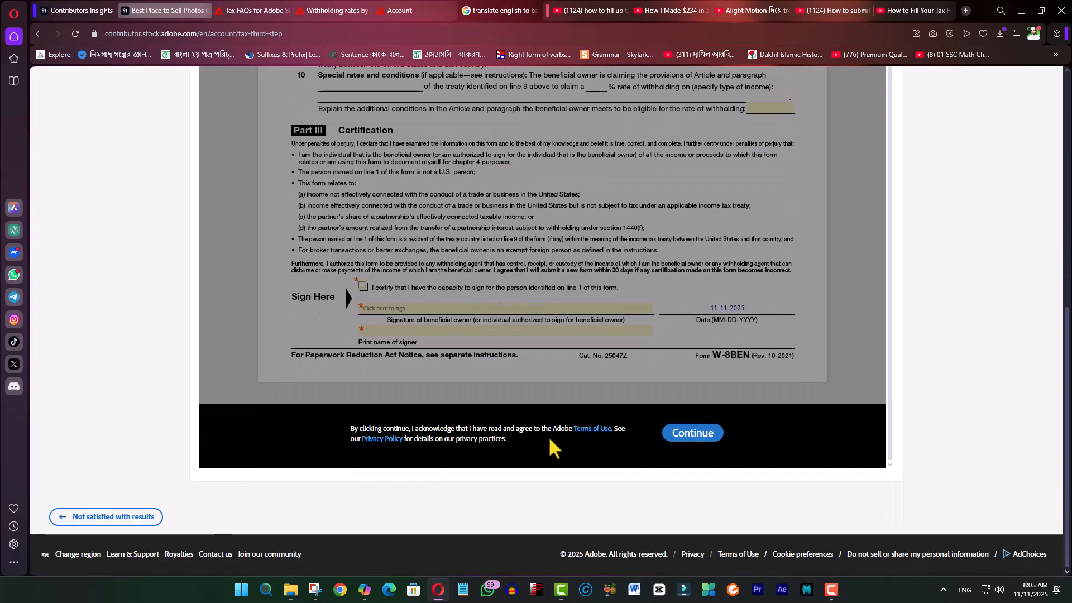
left_click(695, 435)
- Return to the top of the W-8BEN form and close the Tax FAQs browser tab
scroll(584, 338, "up", 8)
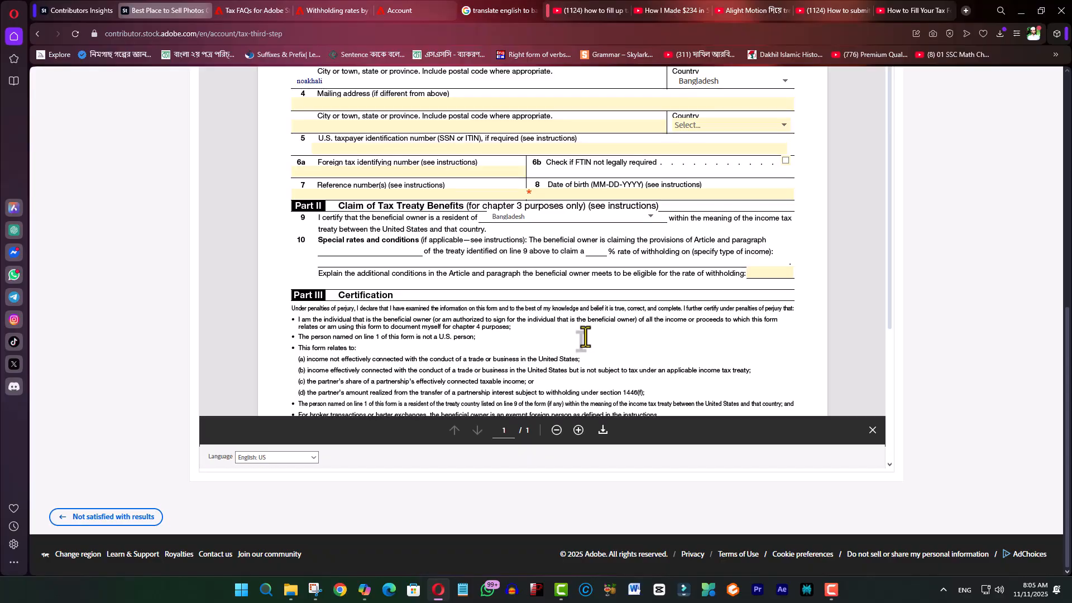
left_click(369, 316)
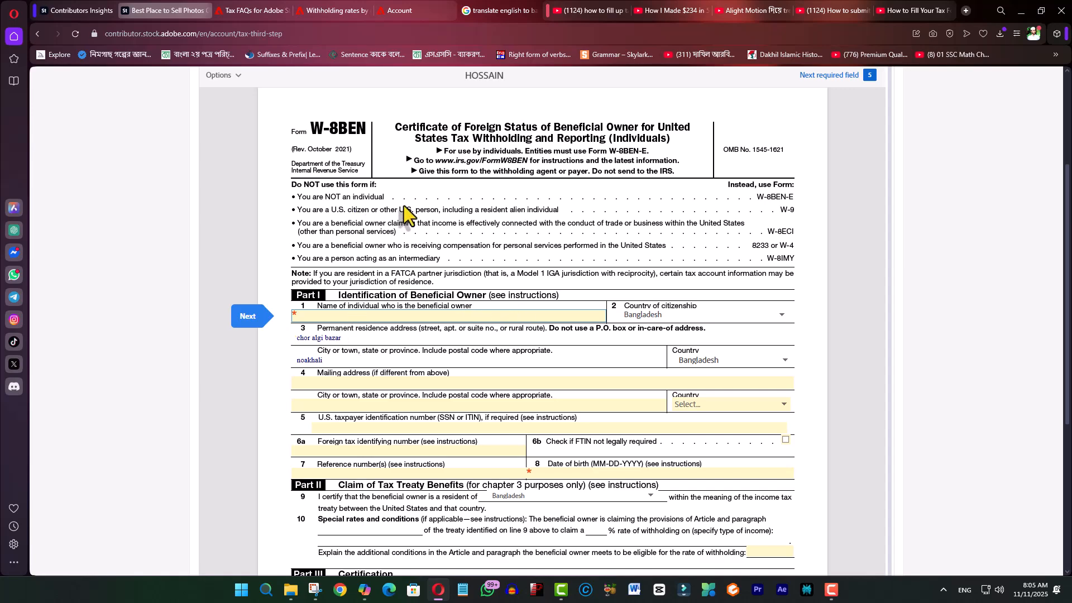
left_click(413, 194)
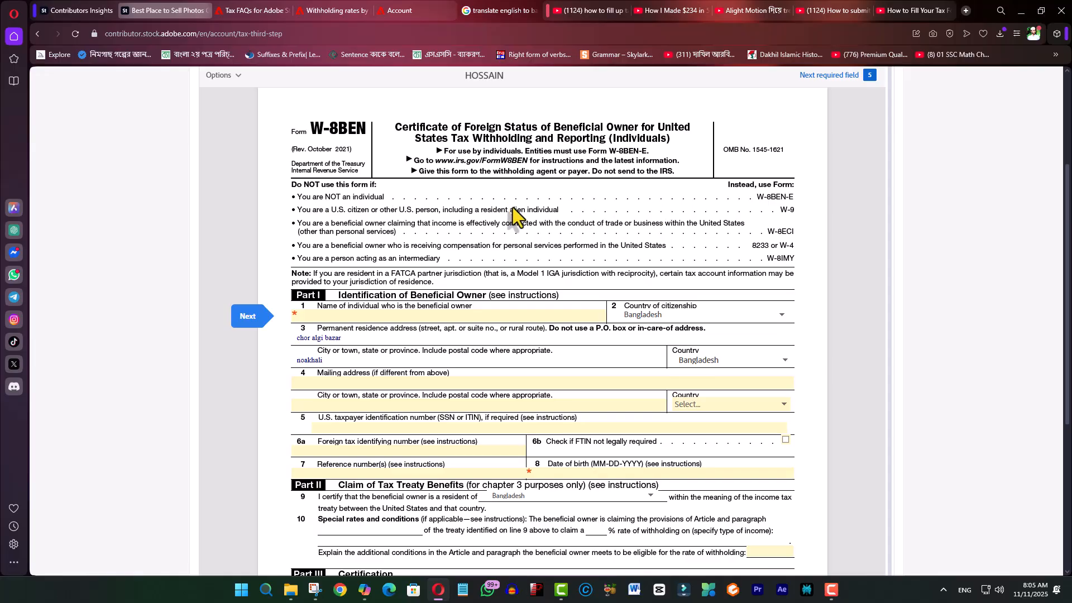
left_click(289, 10)
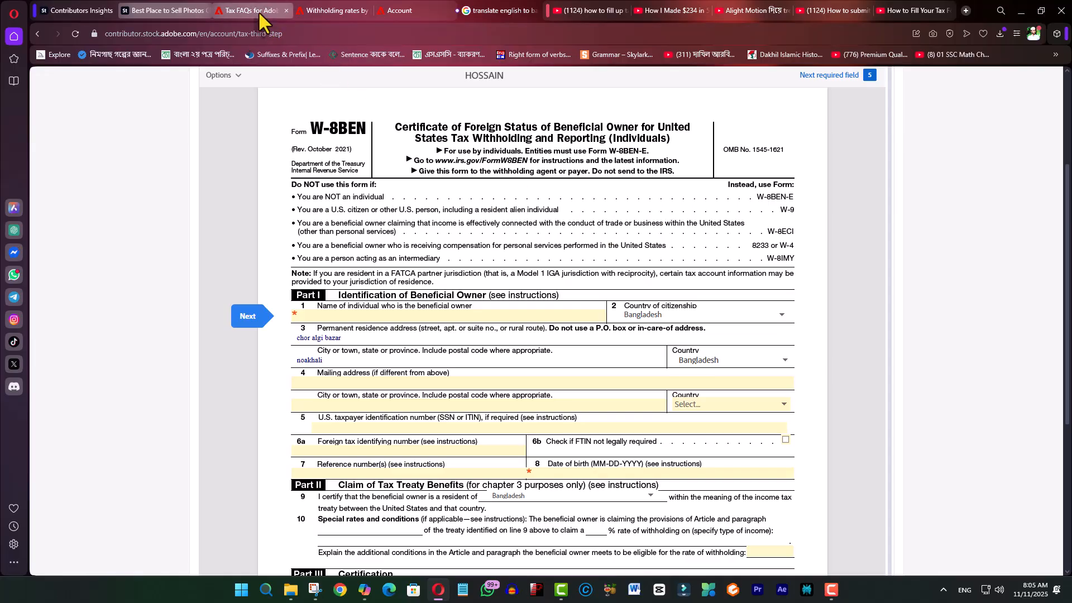
scroll(502, 279, "down", 1)
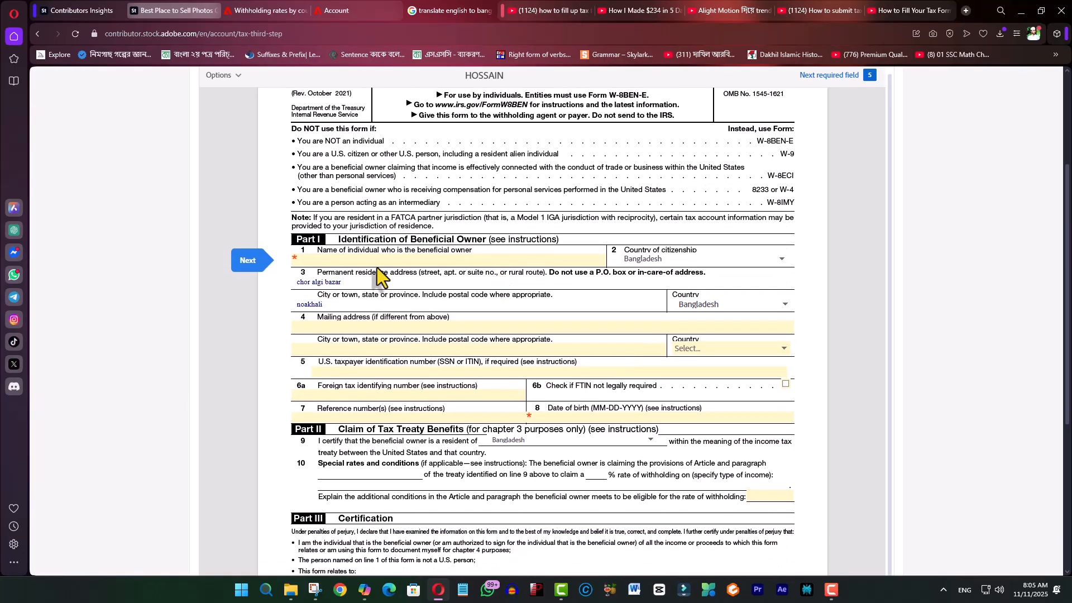
- Enter the beneficial owner's full name on line 1 of the W-8BEN
left_click(414, 264)
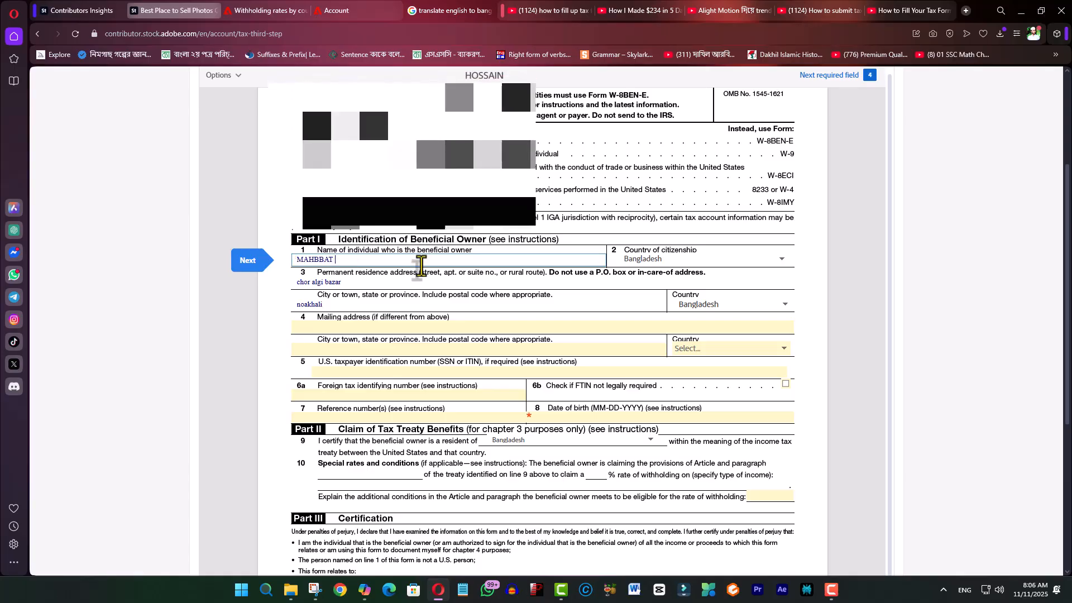
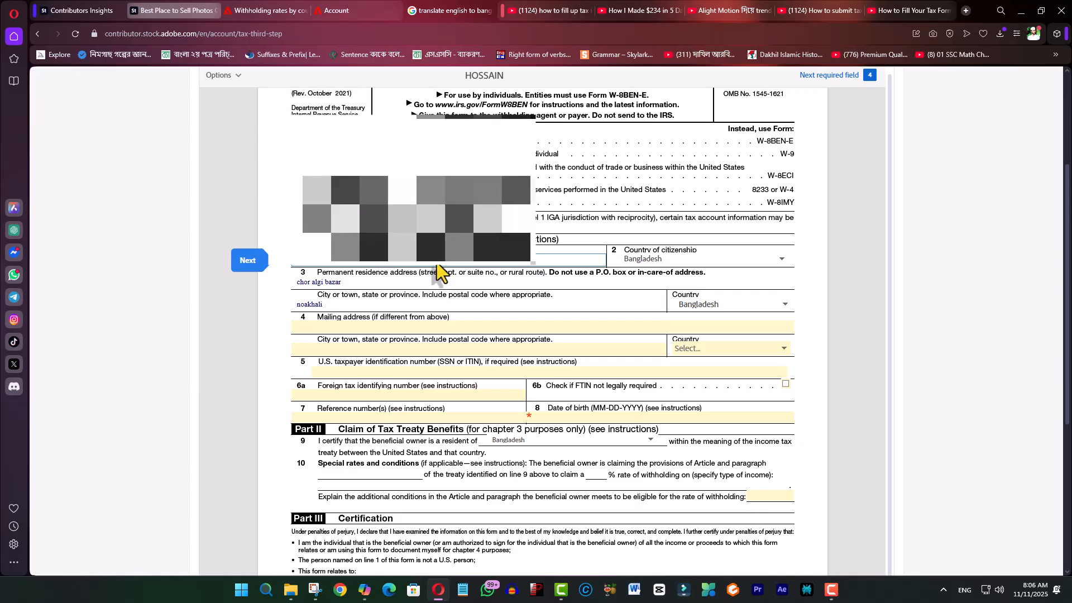
left_click(729, 260)
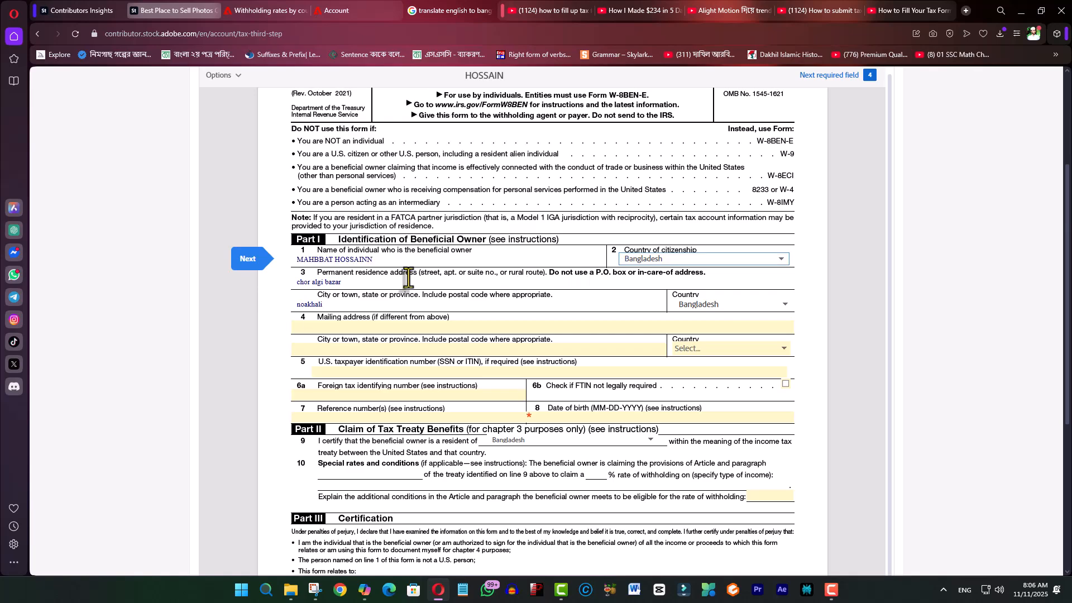
- Fill line 3's permanent residence address and city from the browser's saved suggestions
scroll(394, 279, "down", 3)
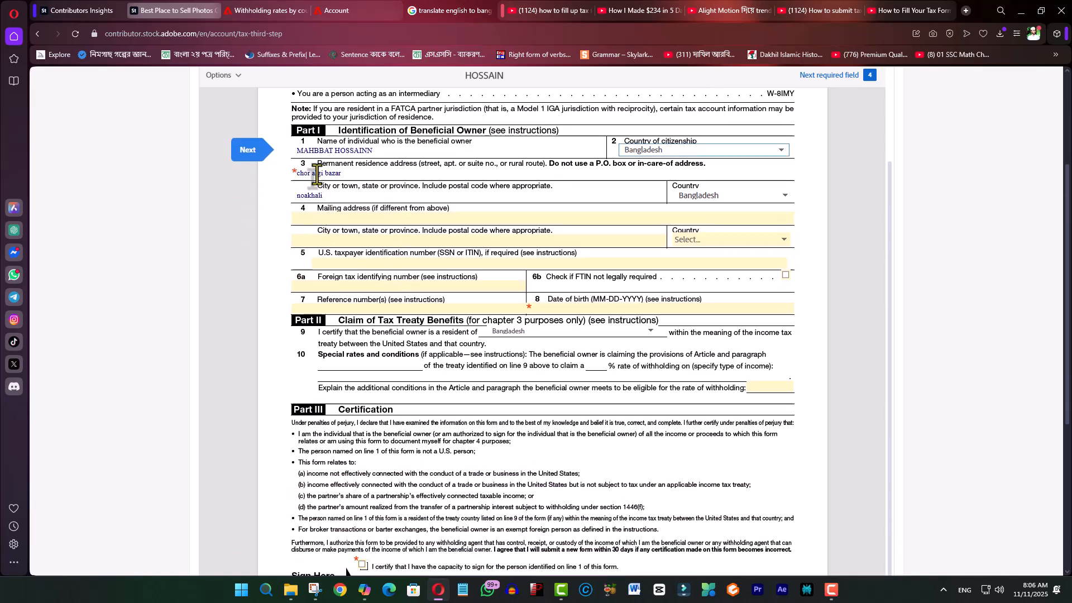
left_click(359, 174)
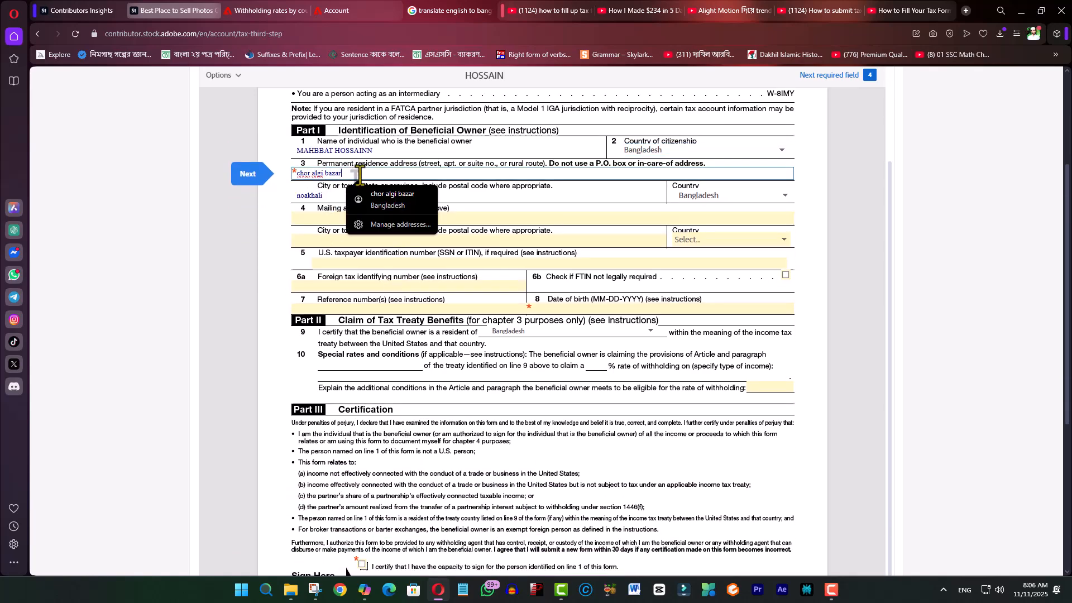
left_click(388, 202)
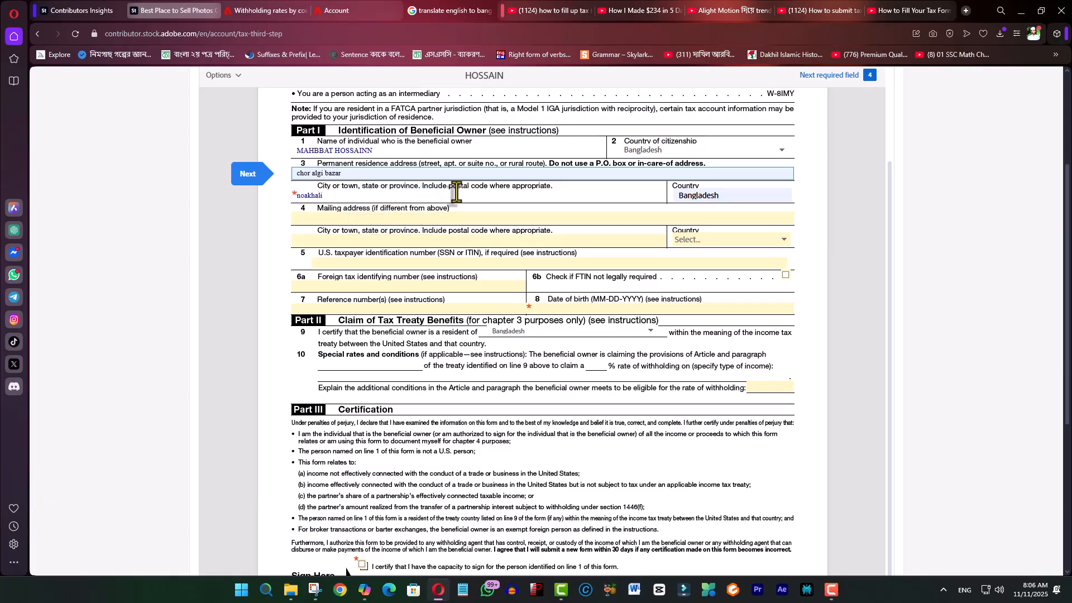
left_click(354, 196)
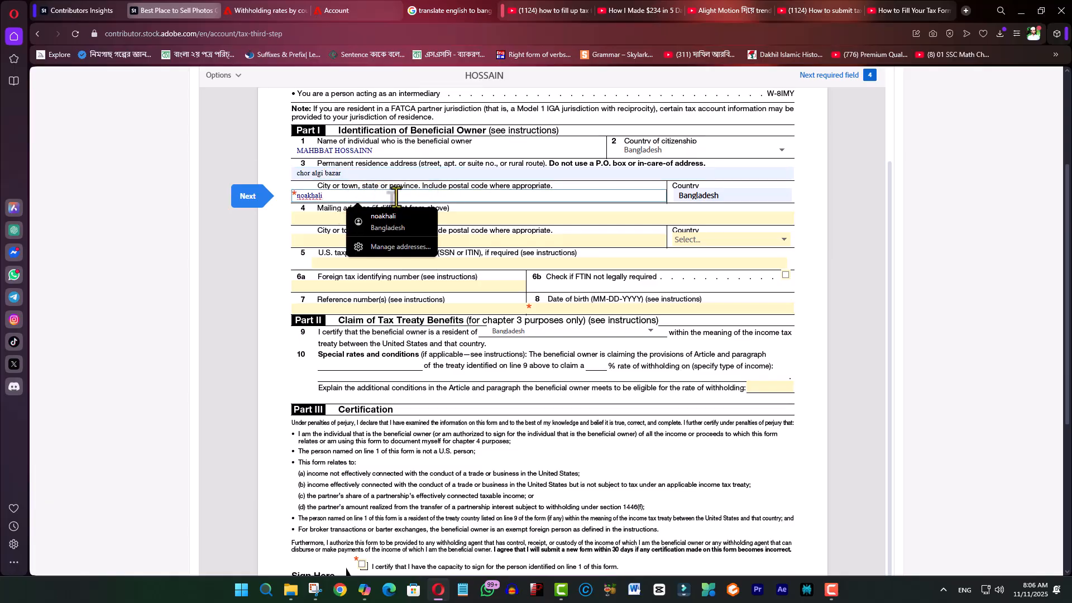
left_click(379, 222)
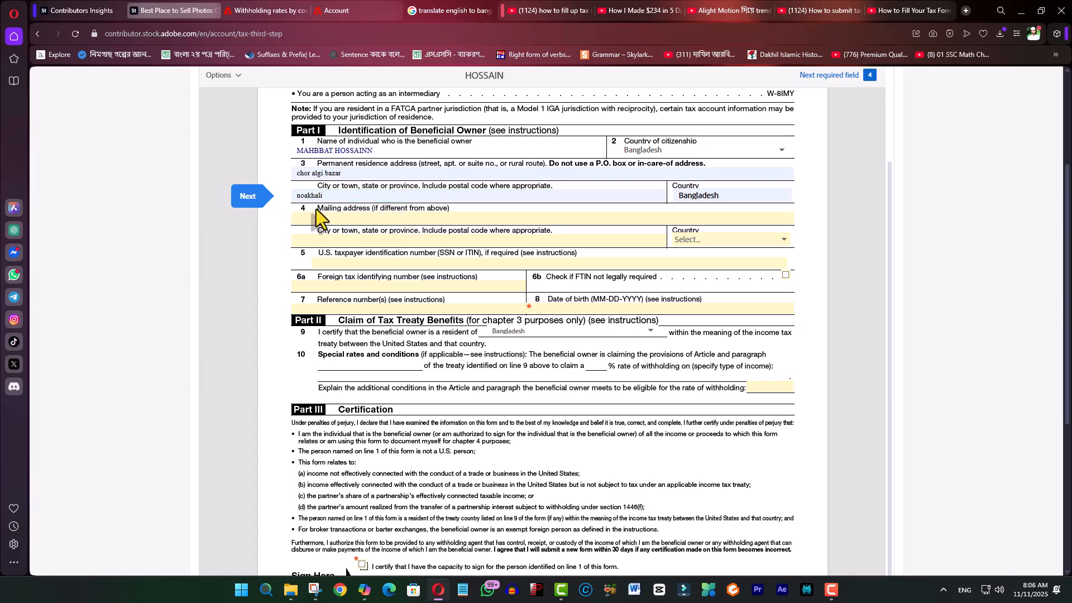
left_click(444, 219)
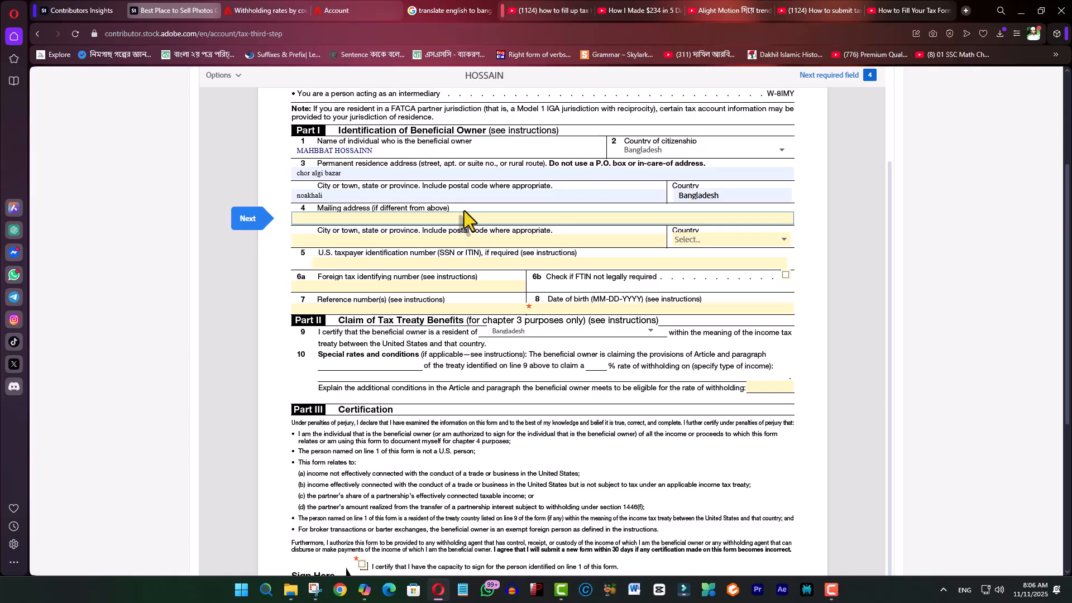
- Enter the date of birth on line 8 and scroll to the end of the form
left_click(630, 308)
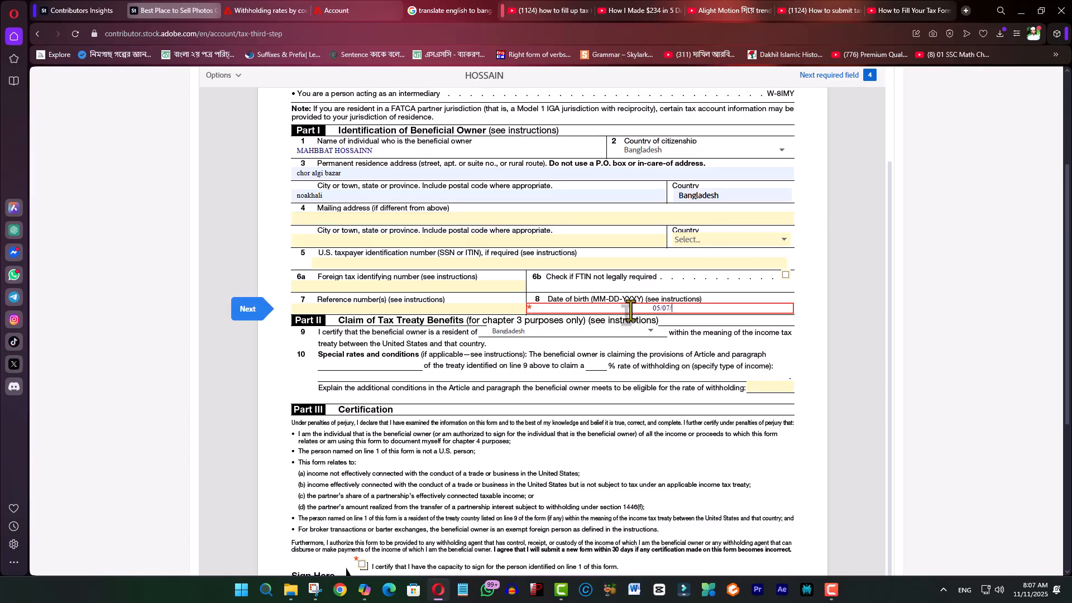
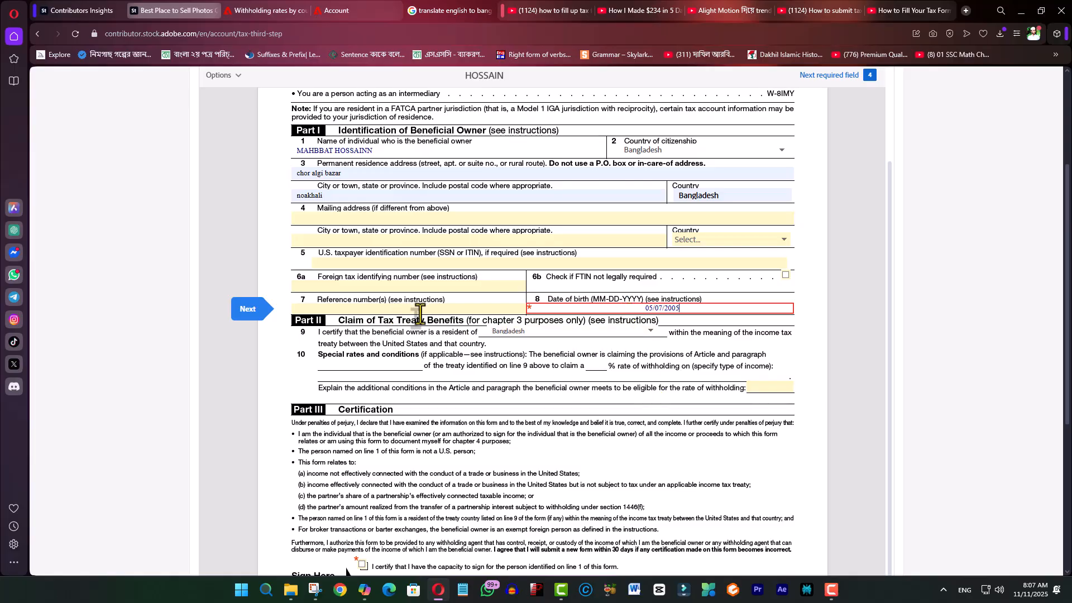
scroll(461, 237, "down", 1)
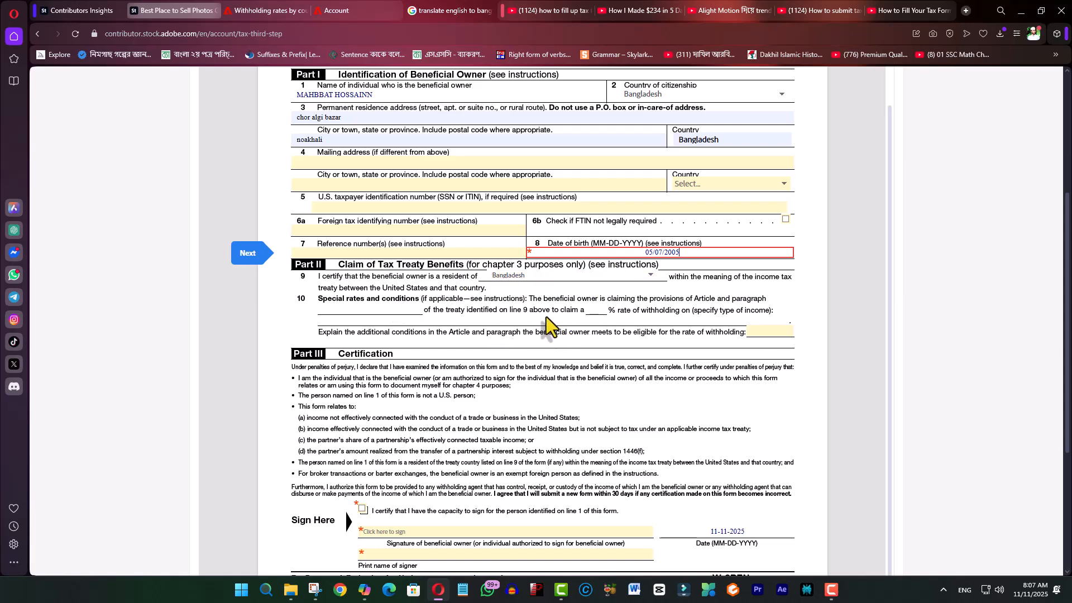
scroll(550, 316, "down", 2)
left_click(765, 221)
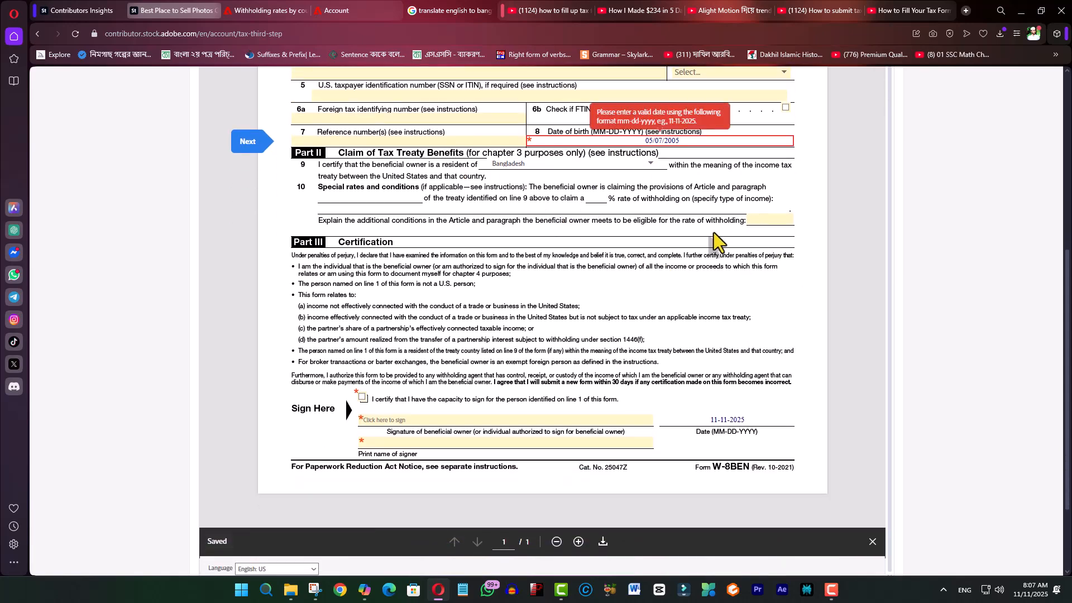
scroll(478, 280, "down", 1)
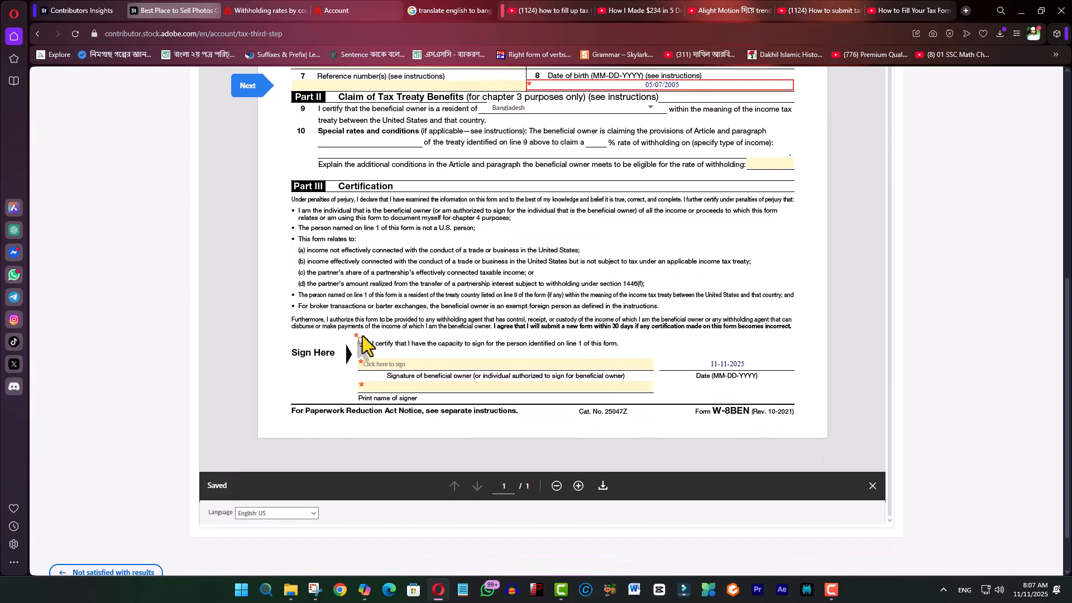
- Tick the 'I certify that I have the capacity to sign' box and bring up the signature dialog
left_click(363, 343)
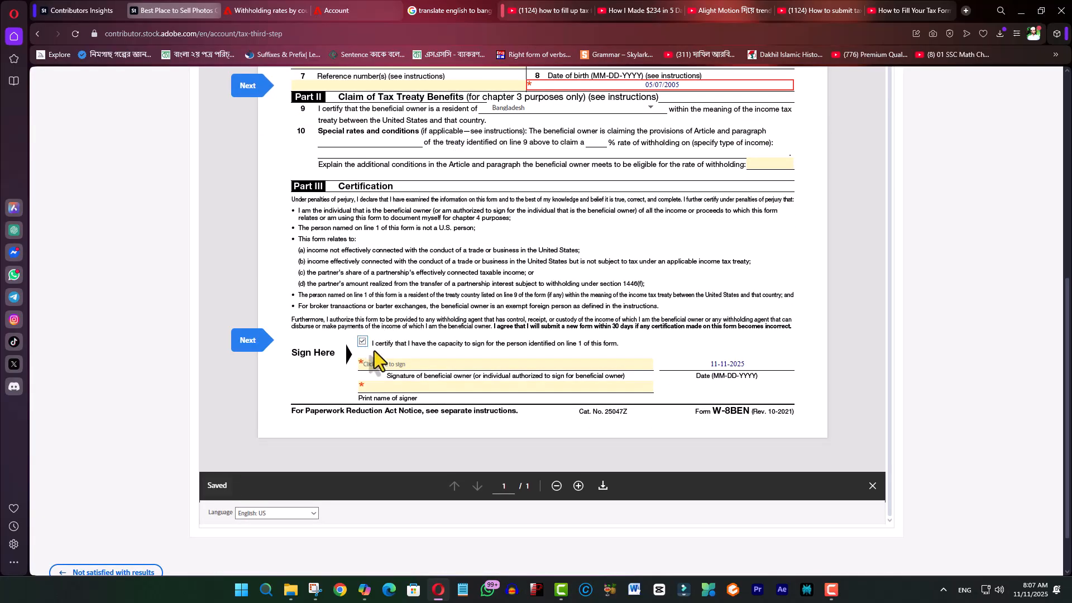
left_click(410, 364)
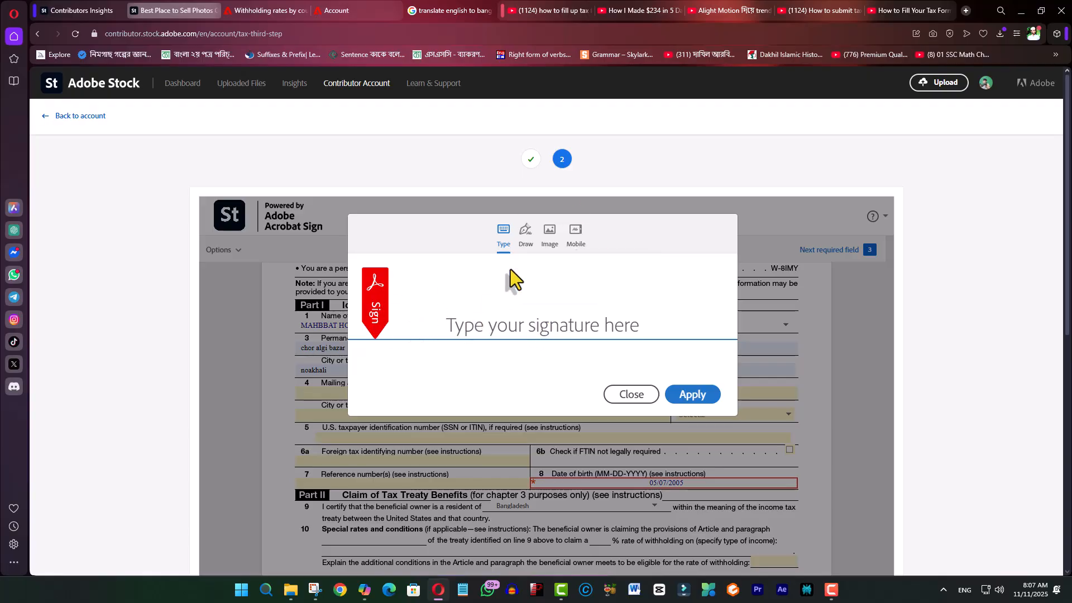
- Type the signer's name as the signature and apply it to the Sign Here line
left_click(510, 330)
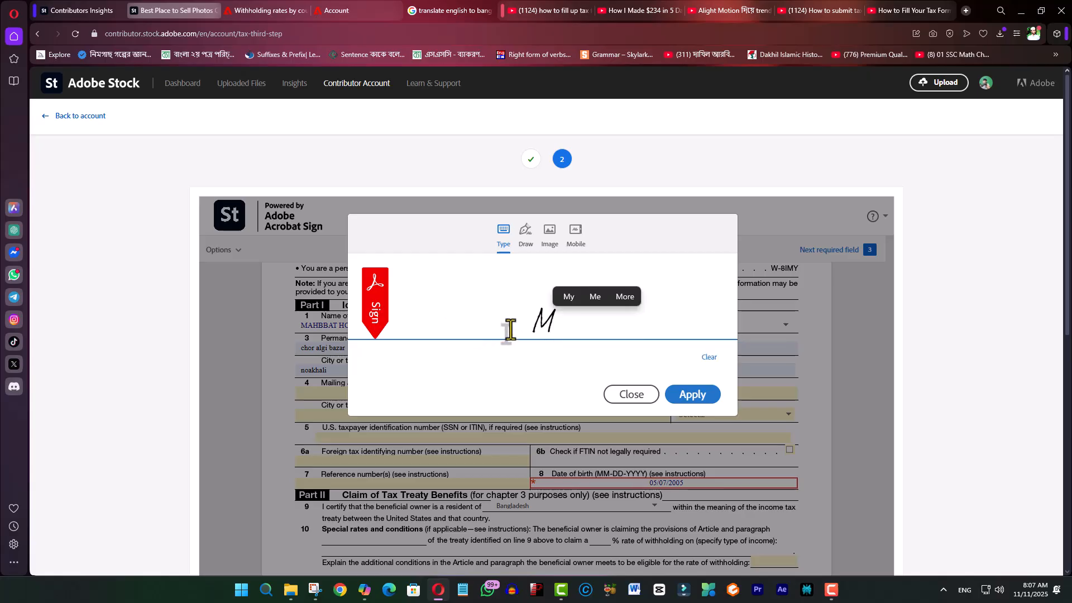
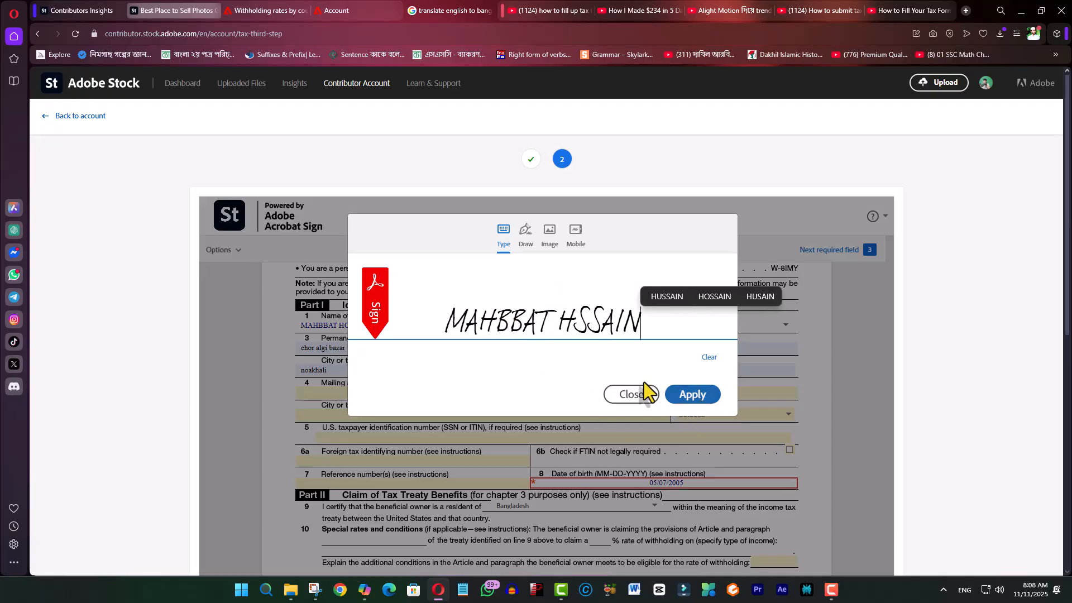
left_click(692, 396)
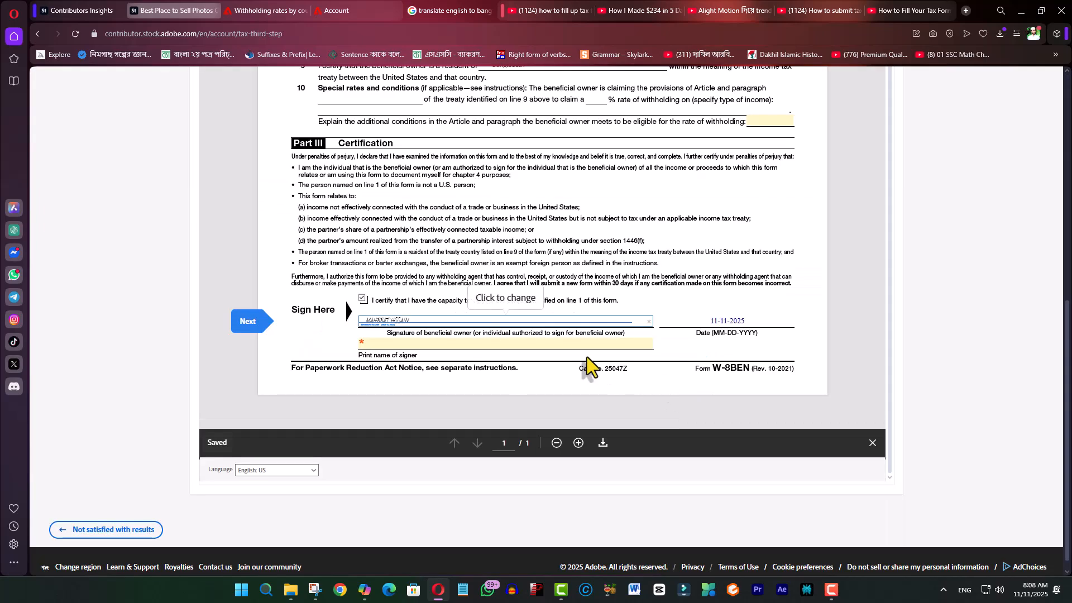
left_click(437, 346)
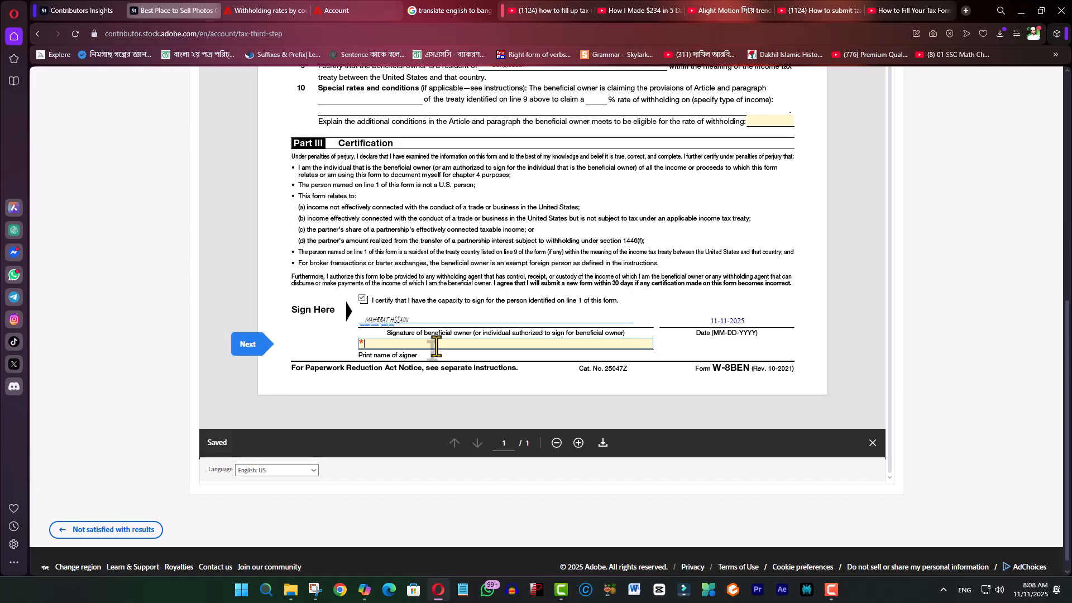
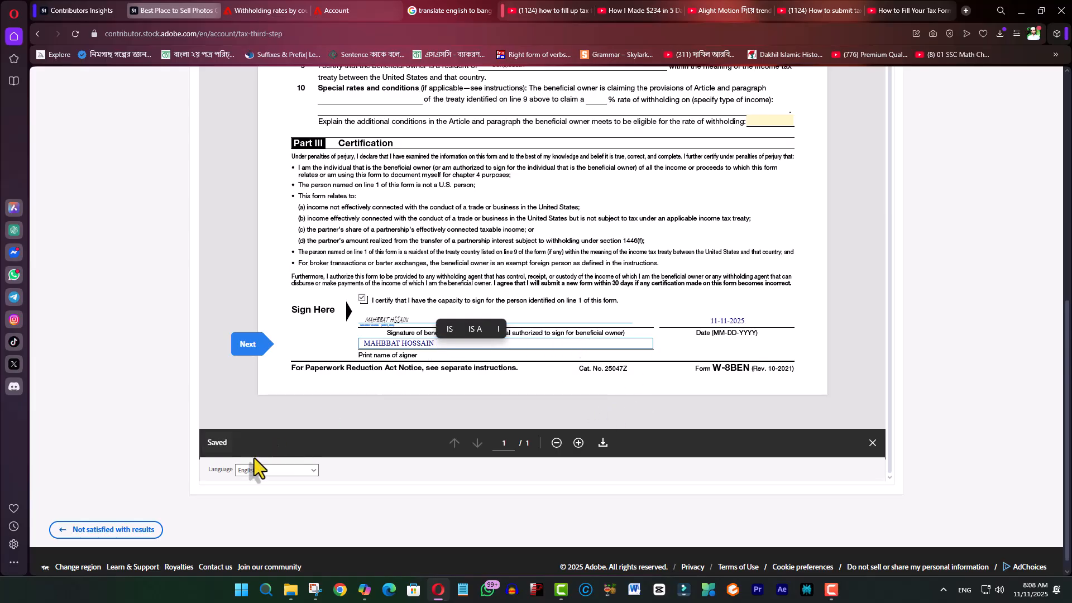
- Enter the signer's full name in Print name of signer, then jump to the next required field
scroll(603, 417, "down", 1)
scroll(614, 425, "up", 3)
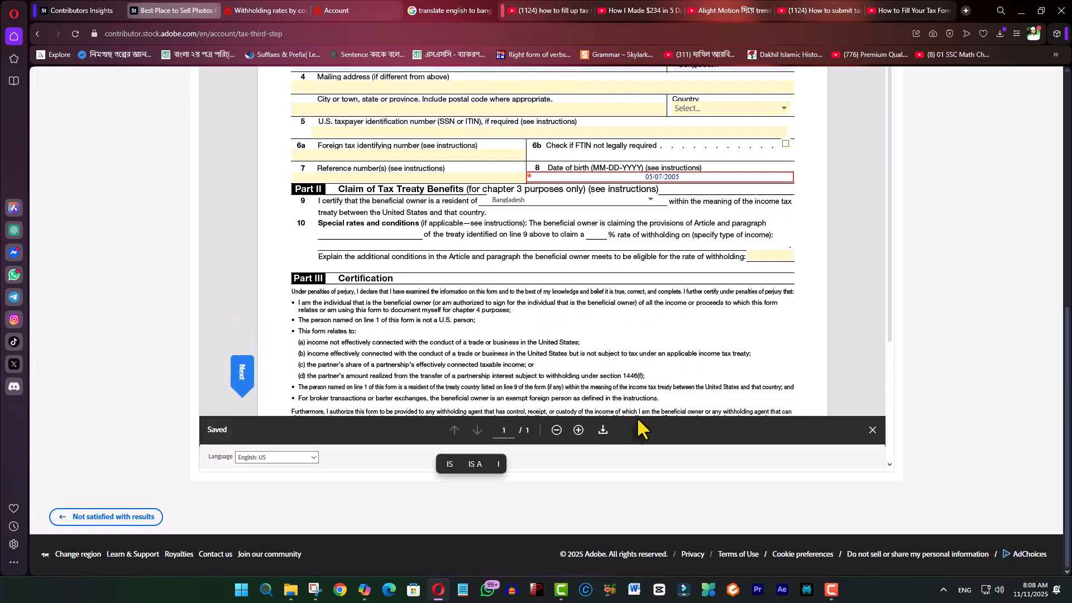
scroll(613, 371, "down", 3)
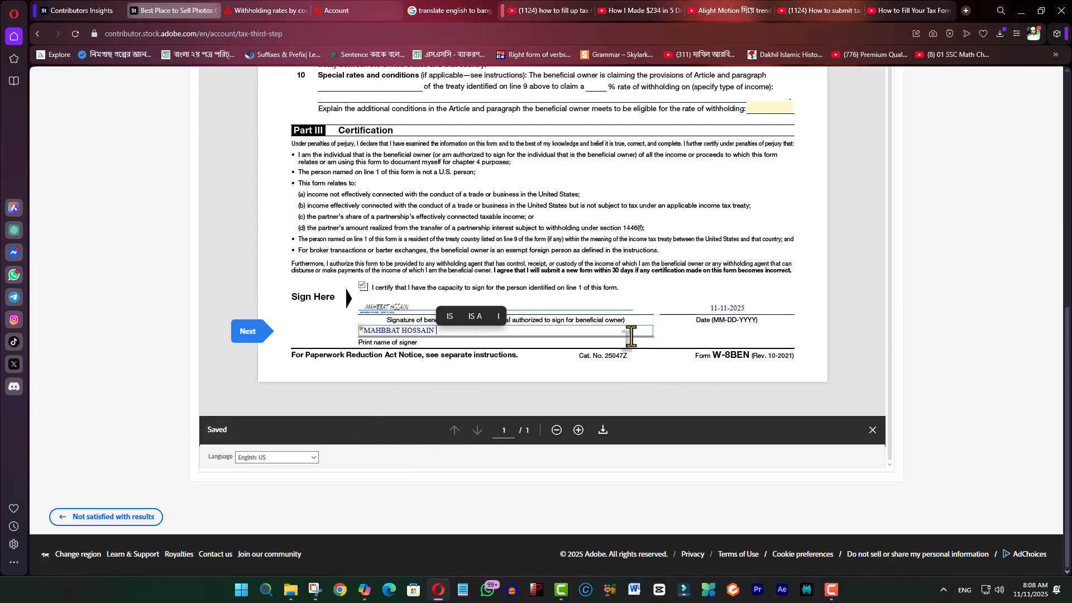
left_click(728, 342)
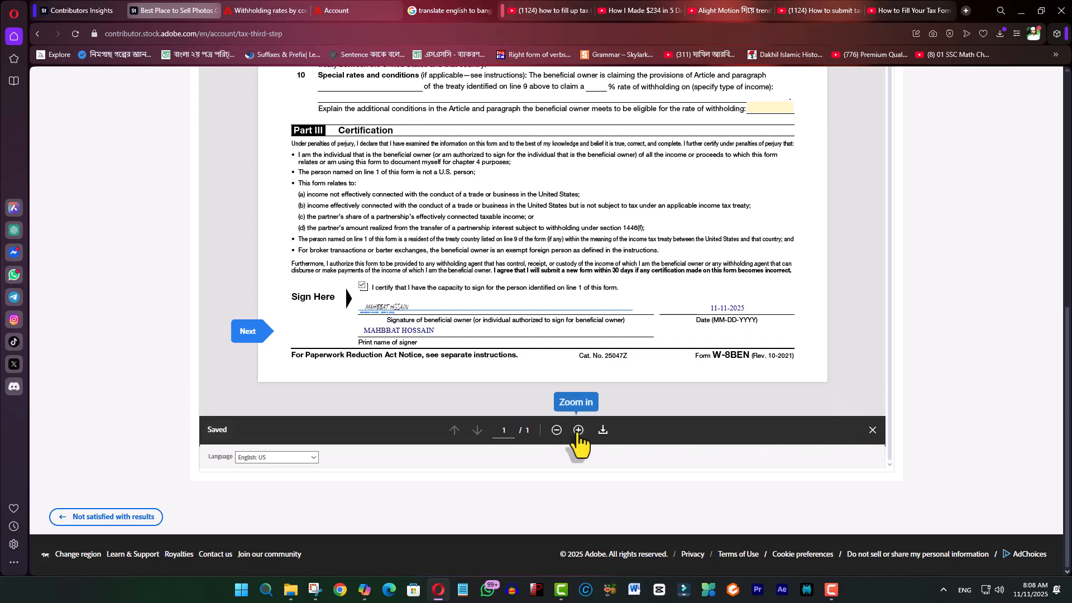
scroll(560, 303, "up", 3)
scroll(560, 303, "down", 3)
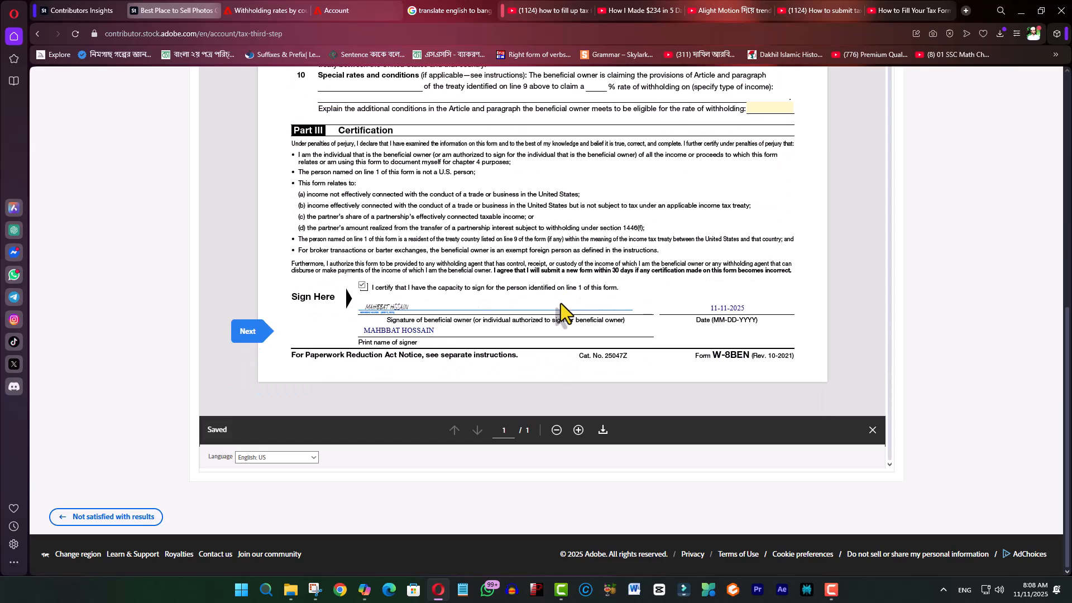
left_click(241, 341)
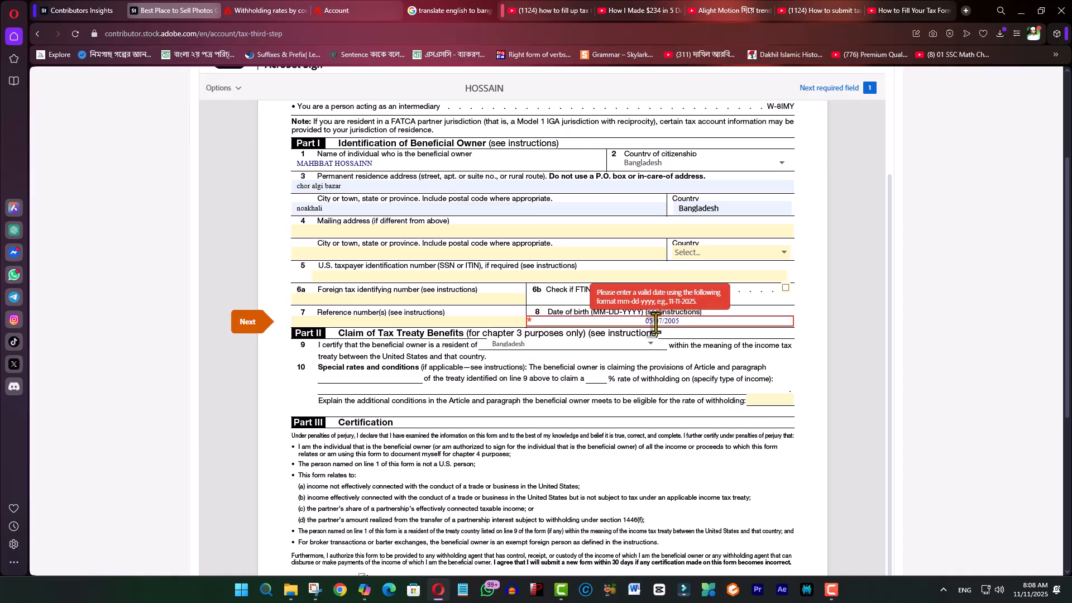
- Replace the slashes in the date of birth with hyphens to match mm-dd-yyyy
key("BackSpace")
key("BackSpace")
key("BackSpace")
key("BackSpace")
type("-05-")
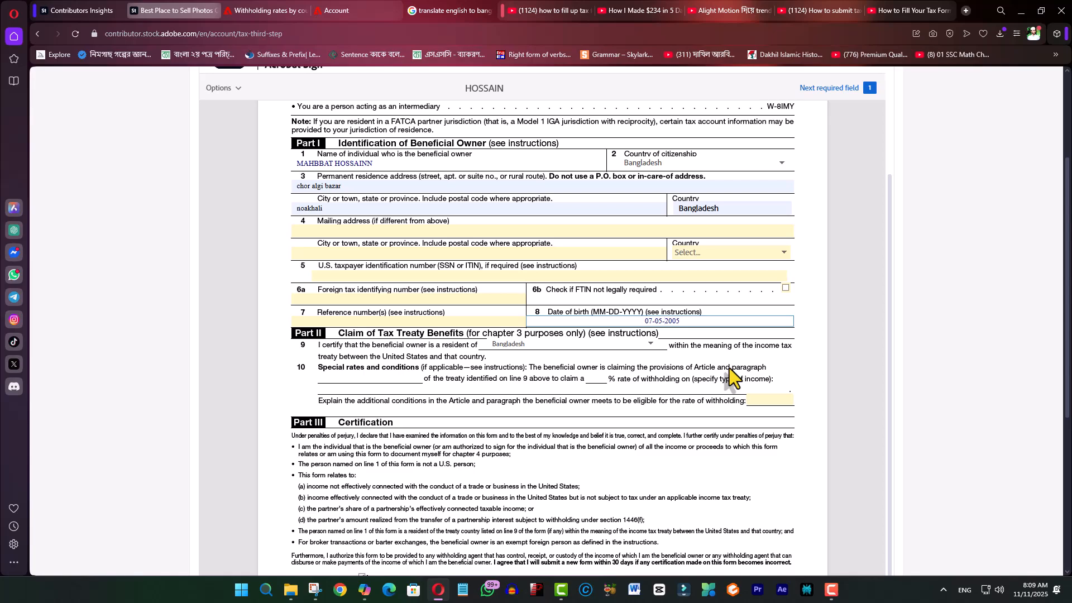
- Save the corrected date and submit the signed W-8BEN, now Validated until December 31, 2028
scroll(680, 352, "down", 5)
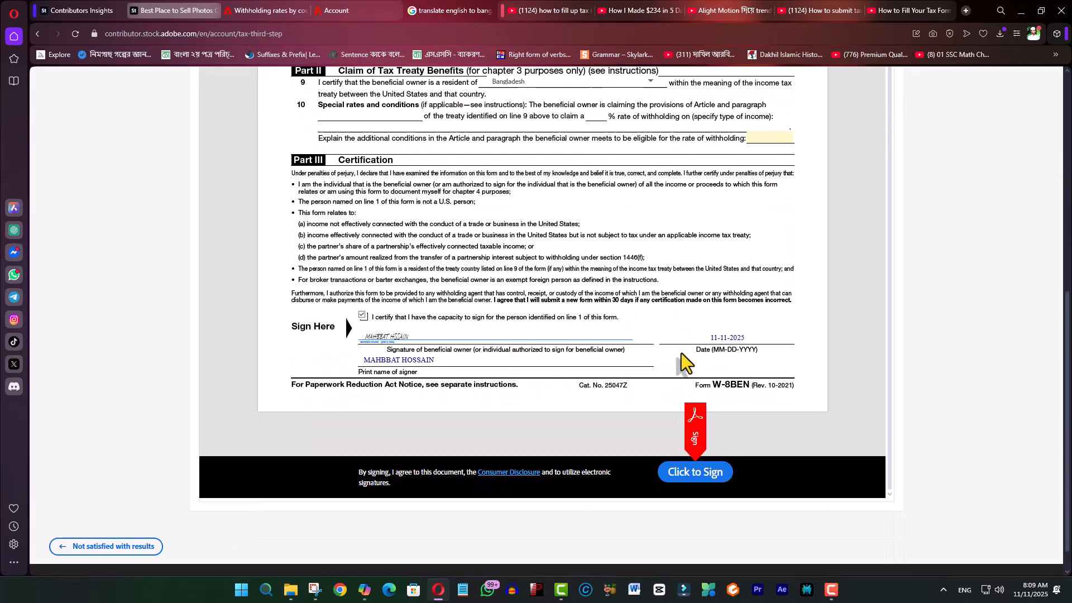
scroll(682, 353, "down", 1)
left_click(709, 446)
scroll(701, 278, "up", 3)
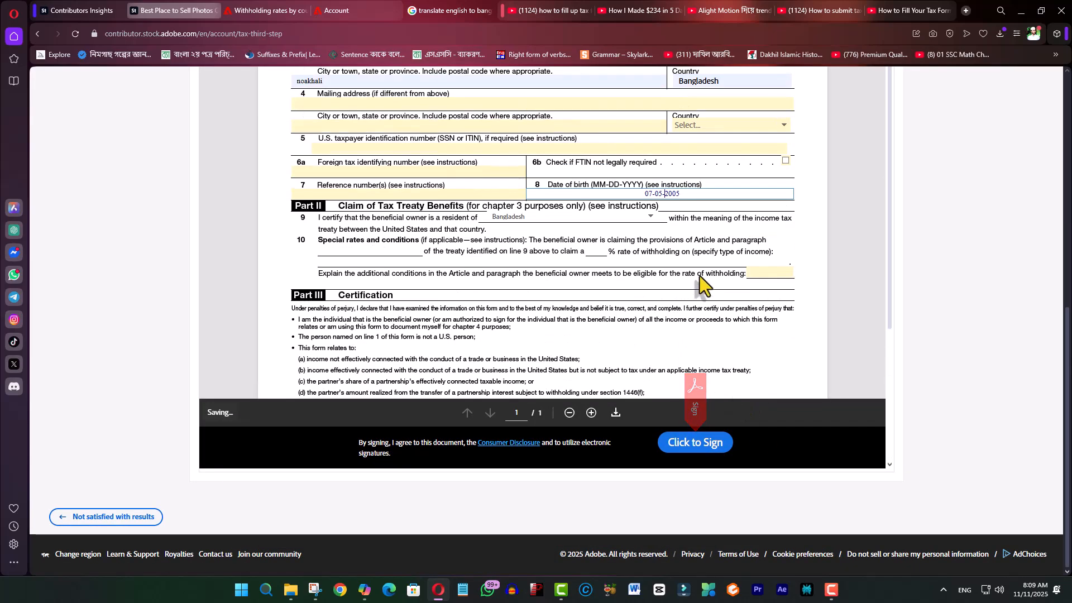
scroll(707, 276, "up", 1)
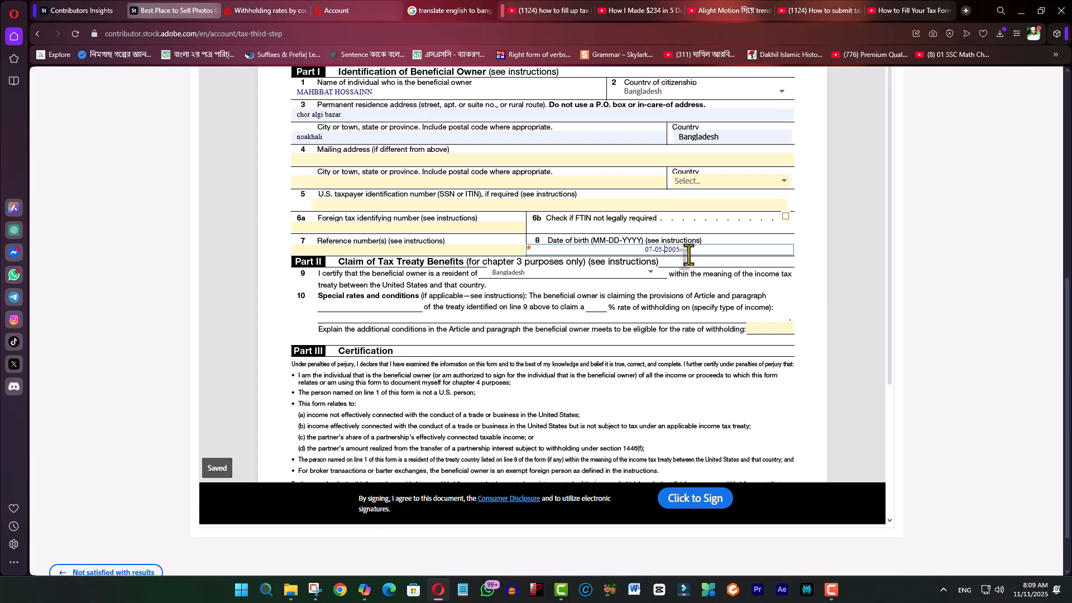
scroll(641, 311, "down", 4)
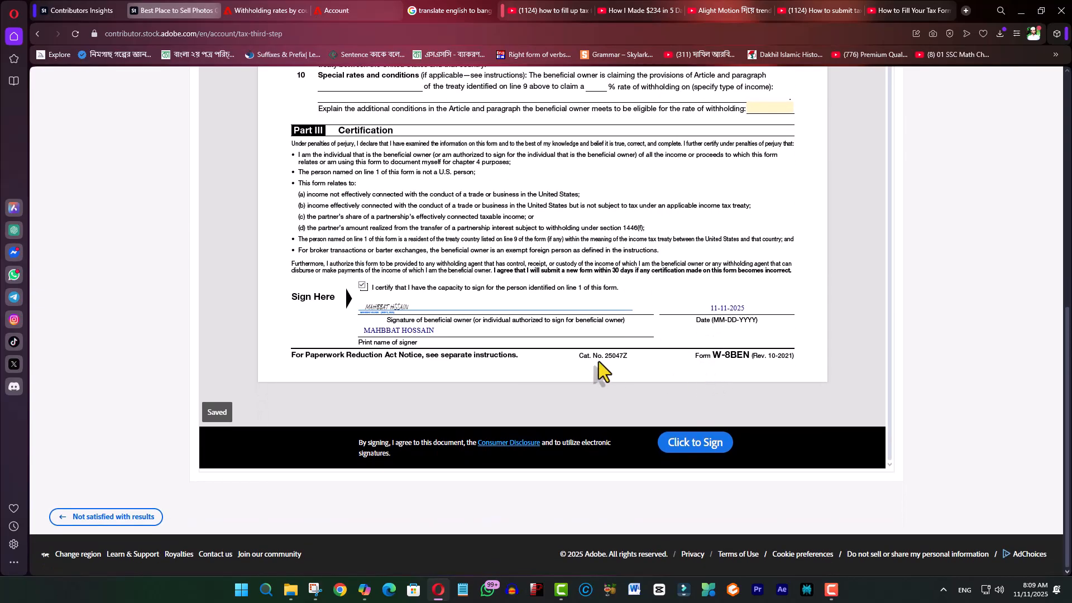
scroll(480, 270, "up", 3)
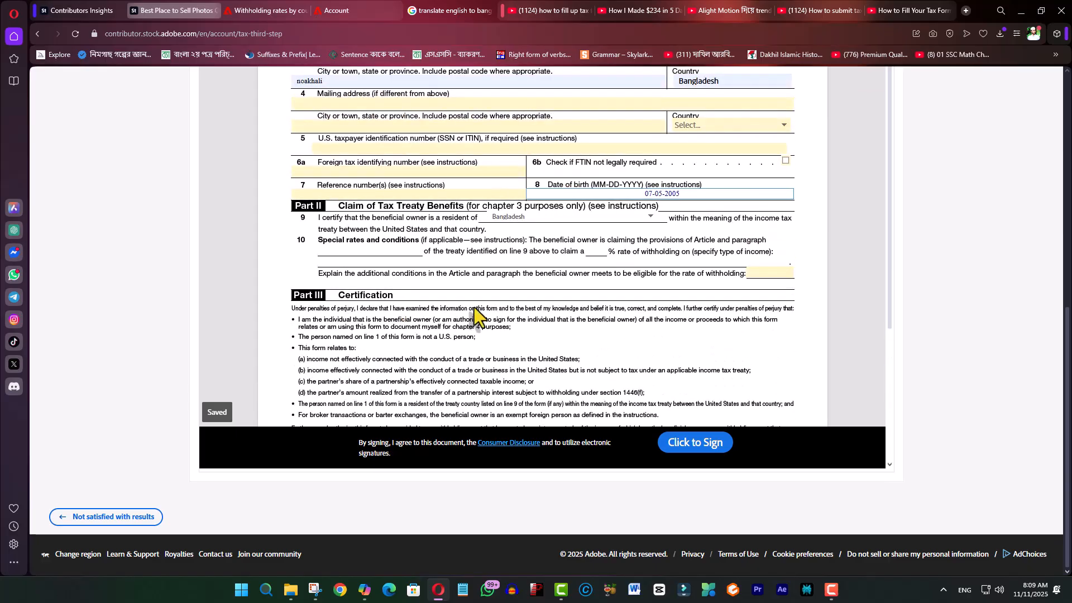
scroll(474, 307, "up", 3)
scroll(534, 283, "down", 6)
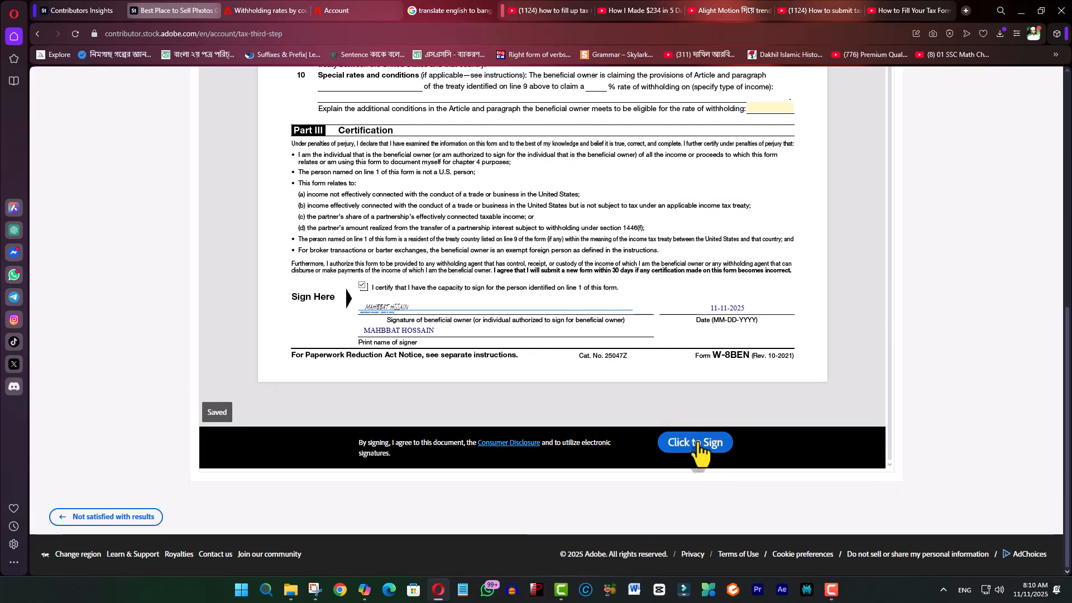
left_click(698, 442)
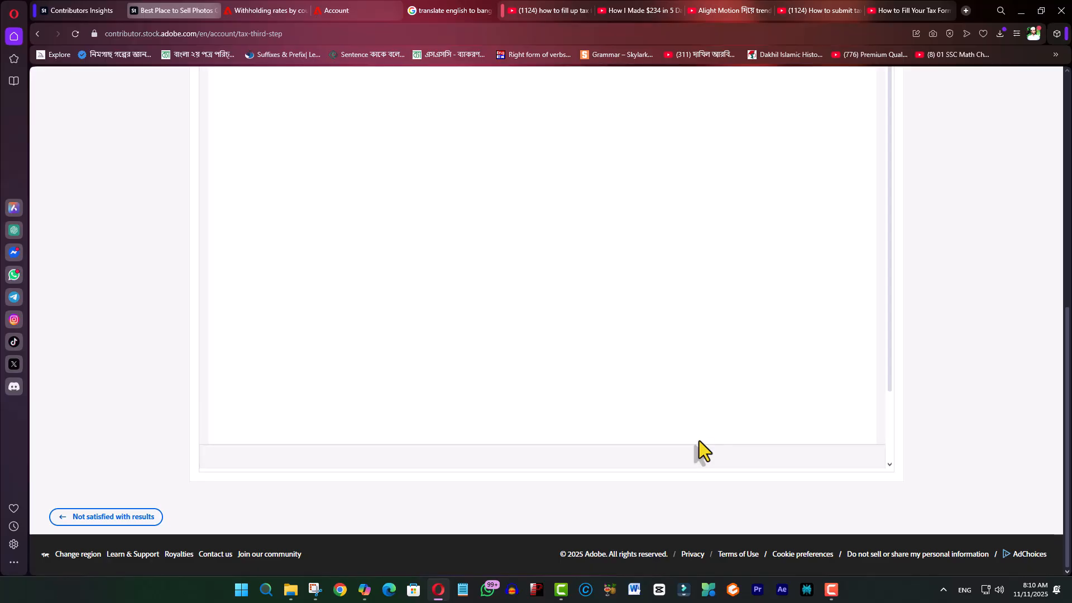
scroll(494, 246, "up", 3)
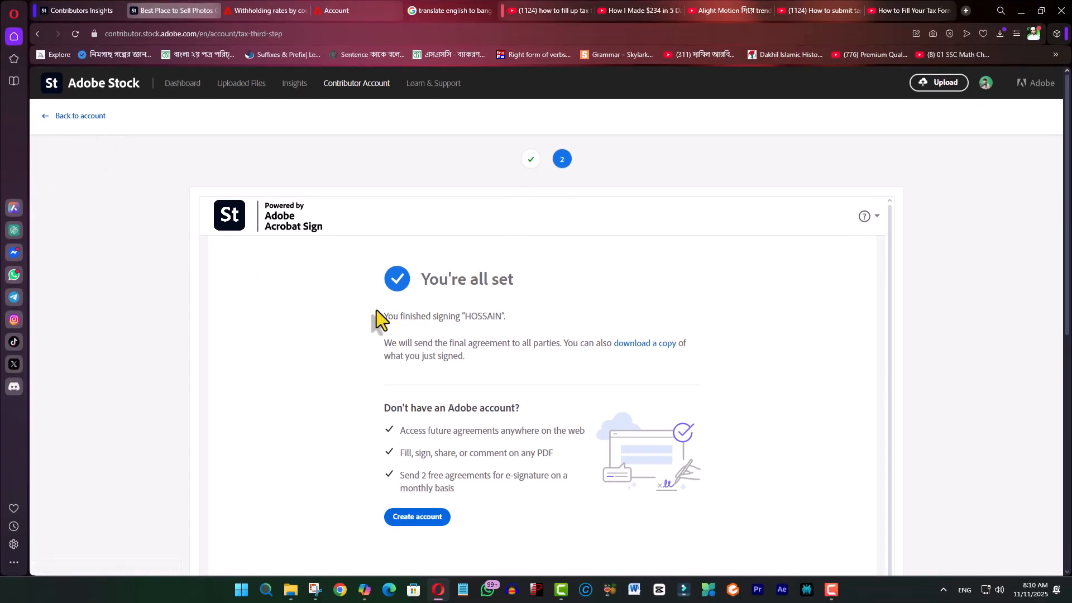
scroll(416, 343, "down", 4)
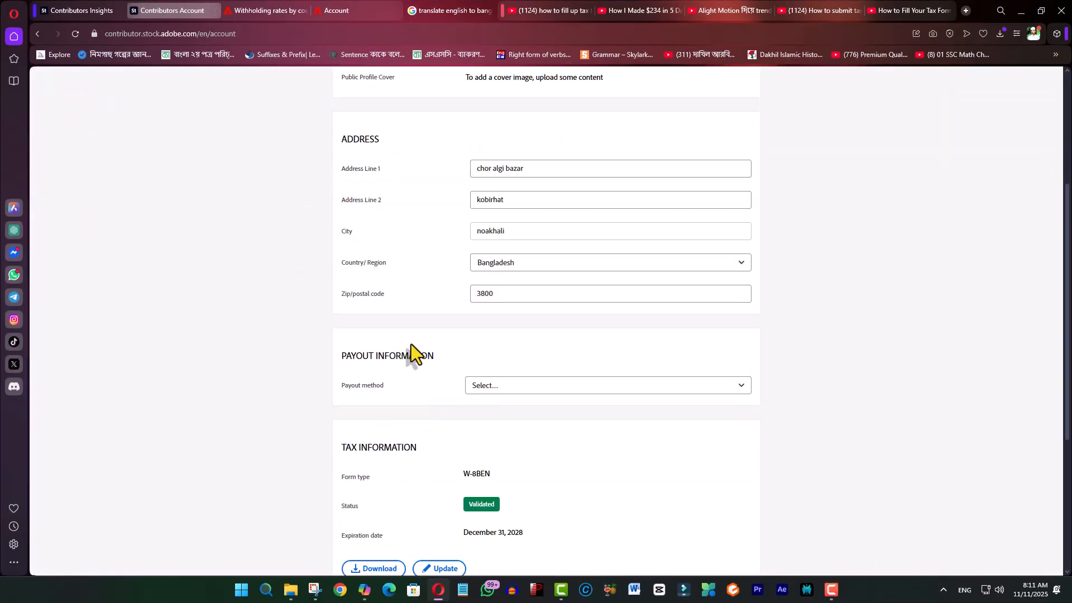
scroll(411, 344, "down", 5)
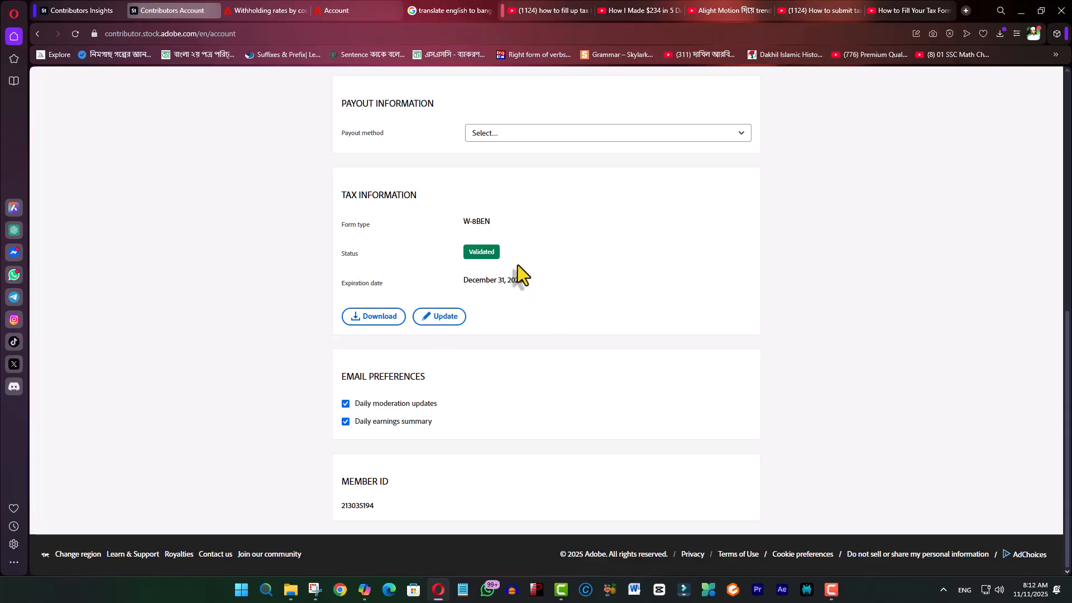
scroll(519, 279, "up", 4)
scroll(521, 308, "up", 4)
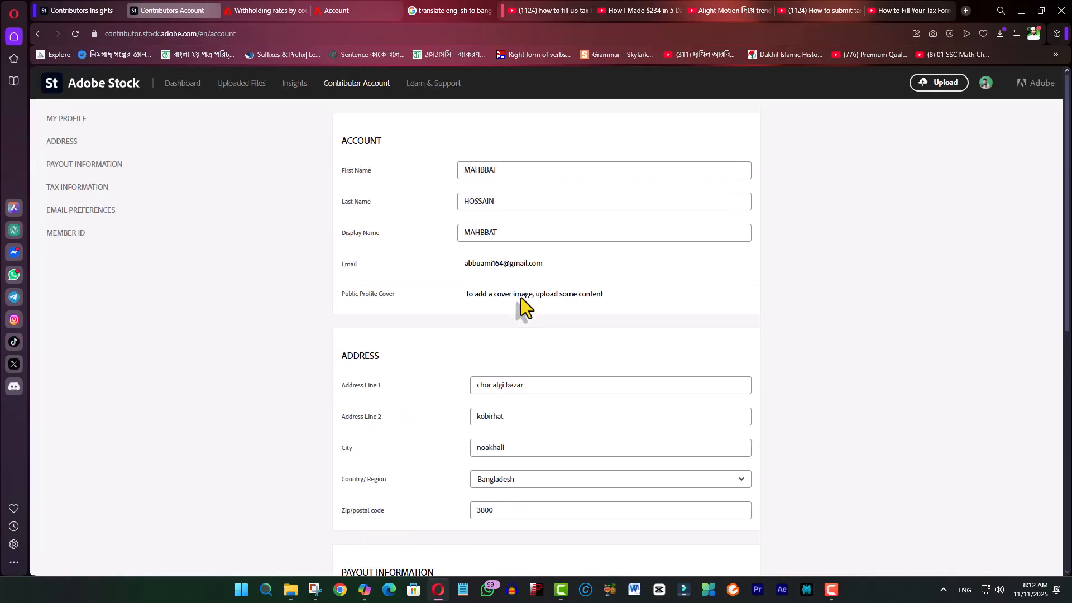